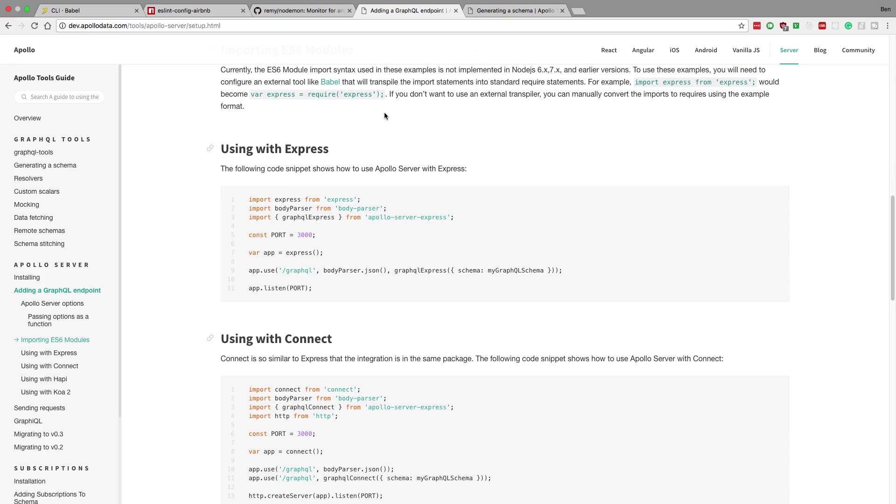
- Review the Babel CLI, eslint-config-airbnb and nodemon pages, ending back on the Babel CLI docs
key(super+1)
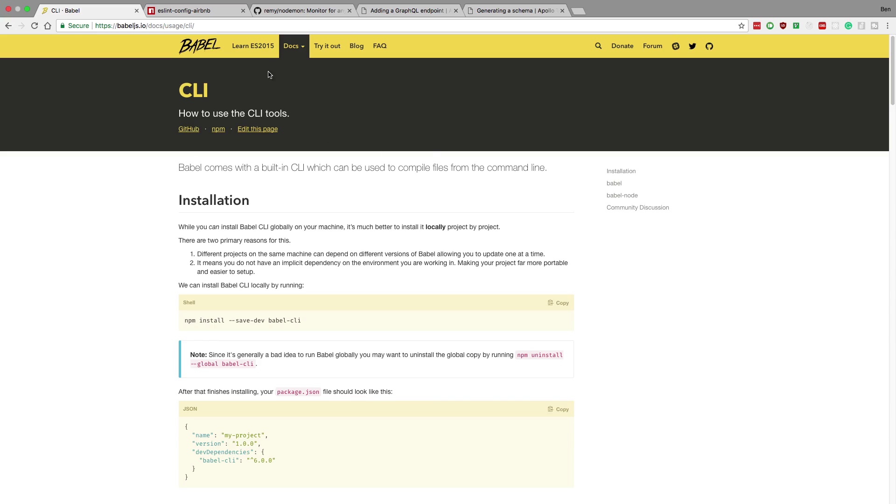
click(223, 16)
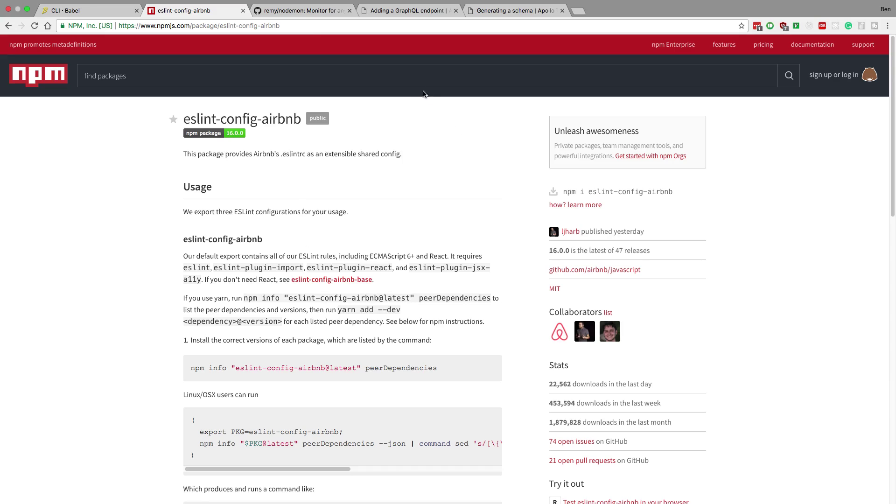
click(313, 15)
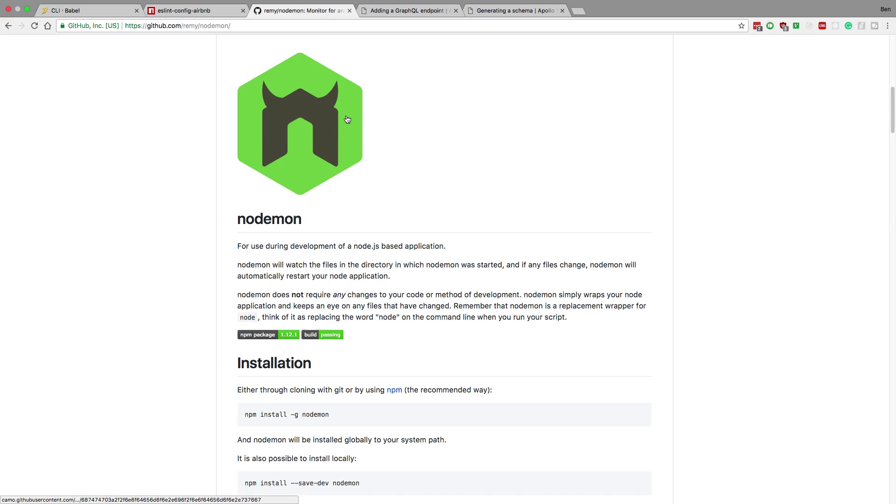
mouse_move(482, 218)
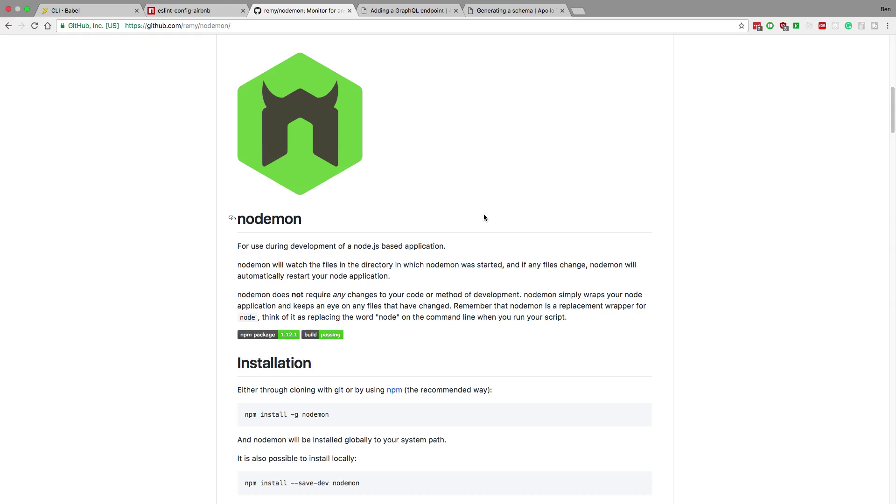
click(106, 12)
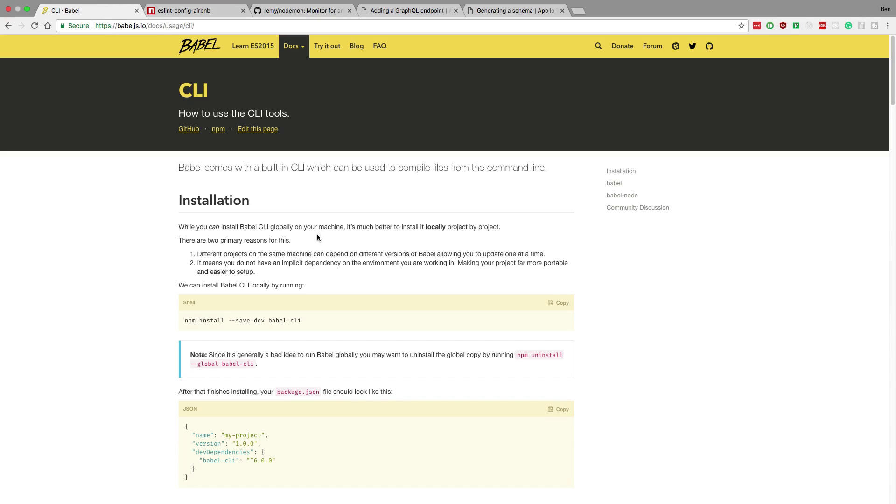
- Create and enter the slack-clone-server folder, then generate package.json with npm init -y
key(ctrl+Right)
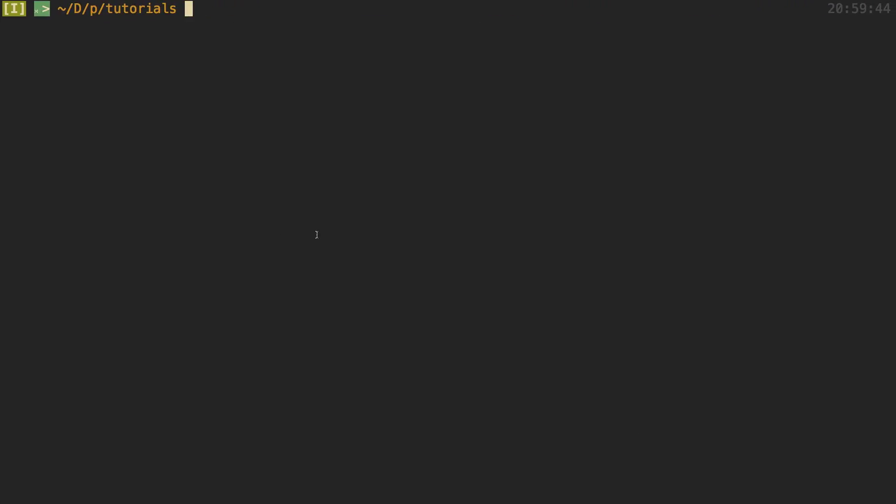
text(mkdir)
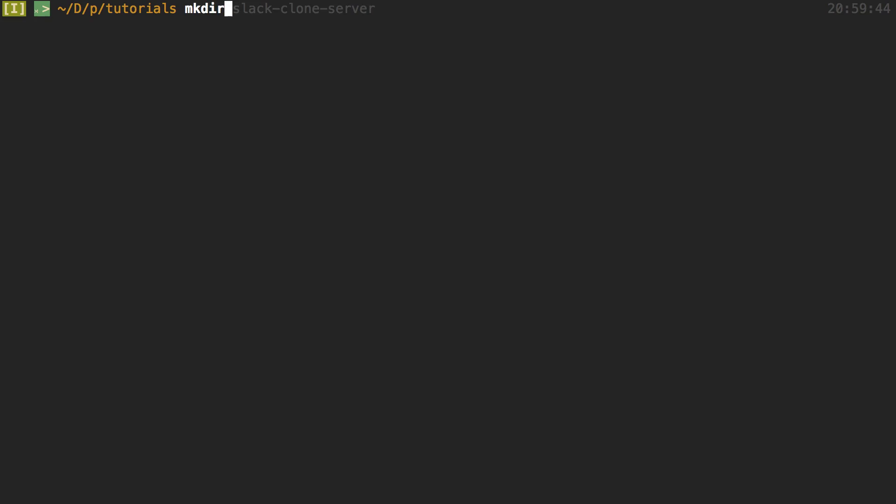
key(Right)
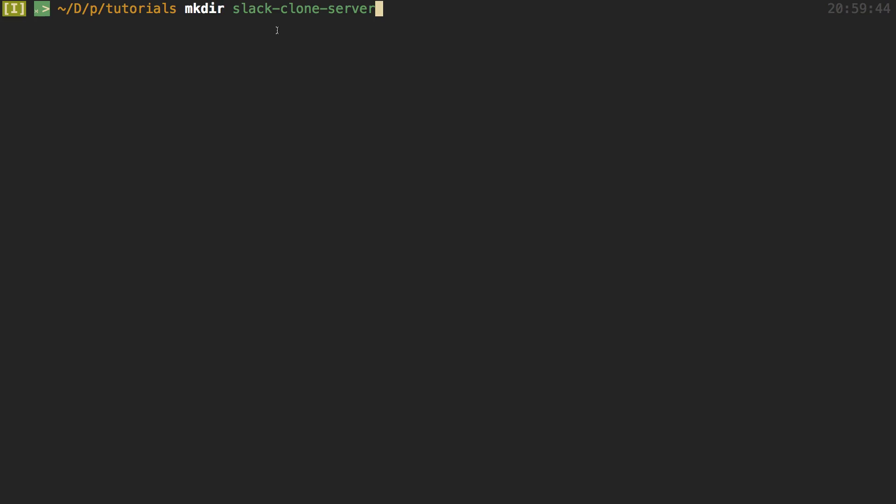
key(Return)
text(cd s)
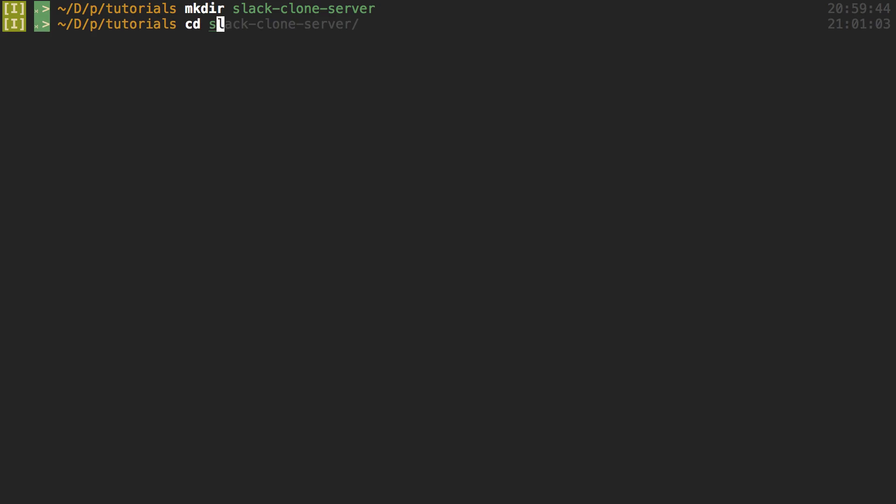
key(Right)
key(Return)
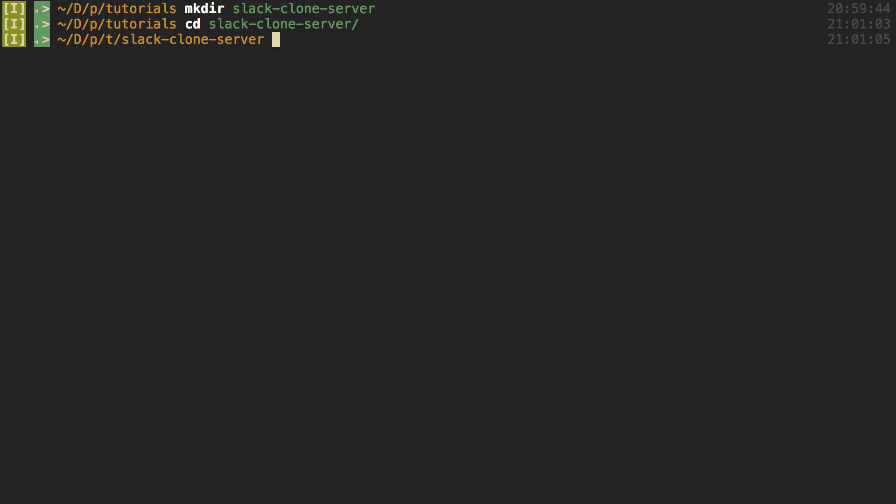
text(npm)
key(Right)
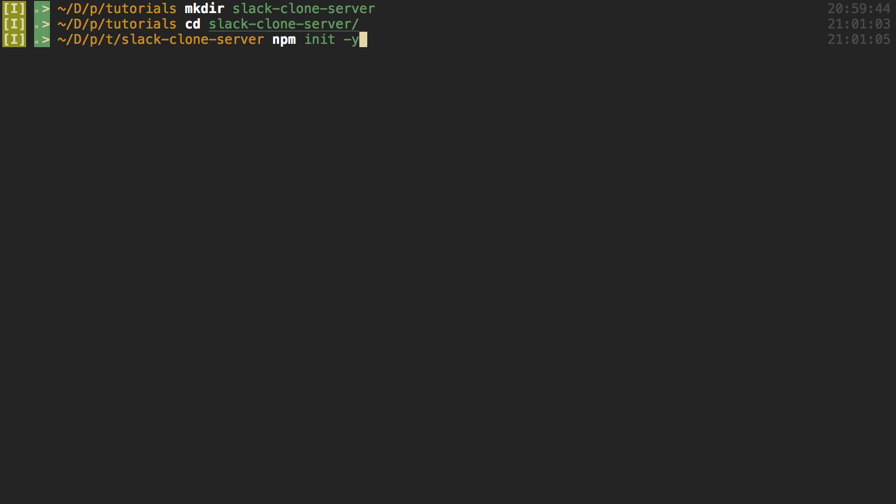
key(Return)
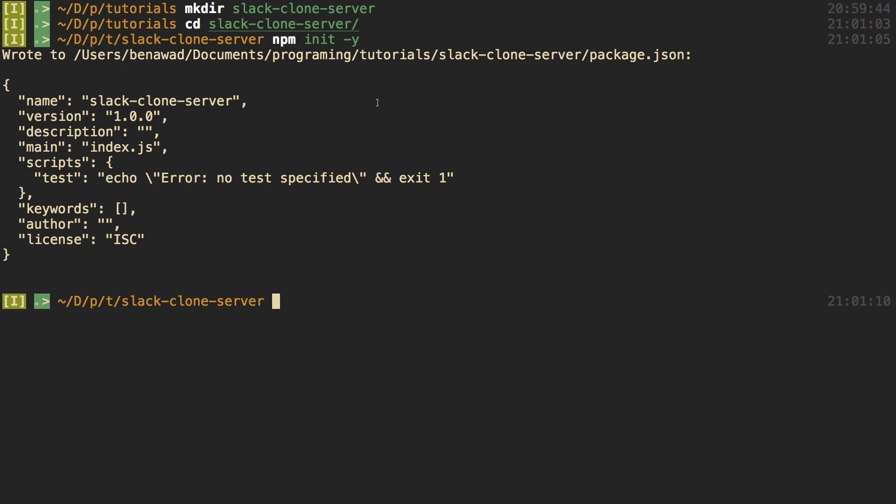
text(y)
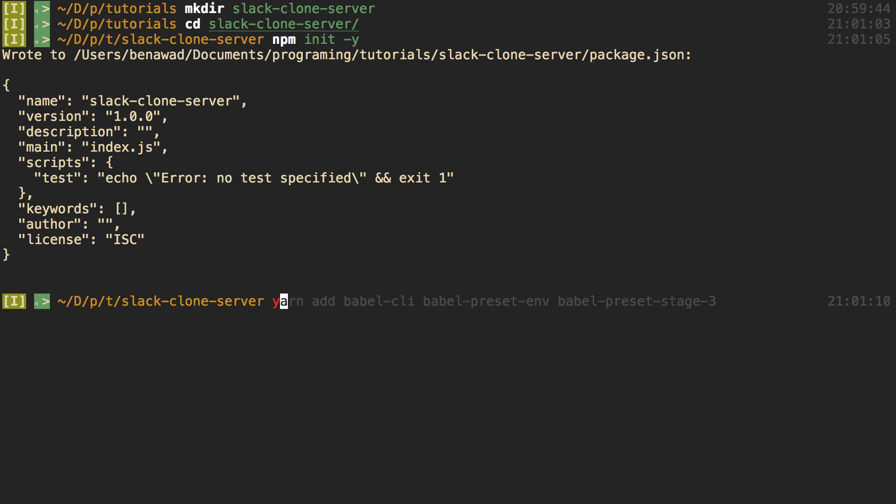
text(arn a)
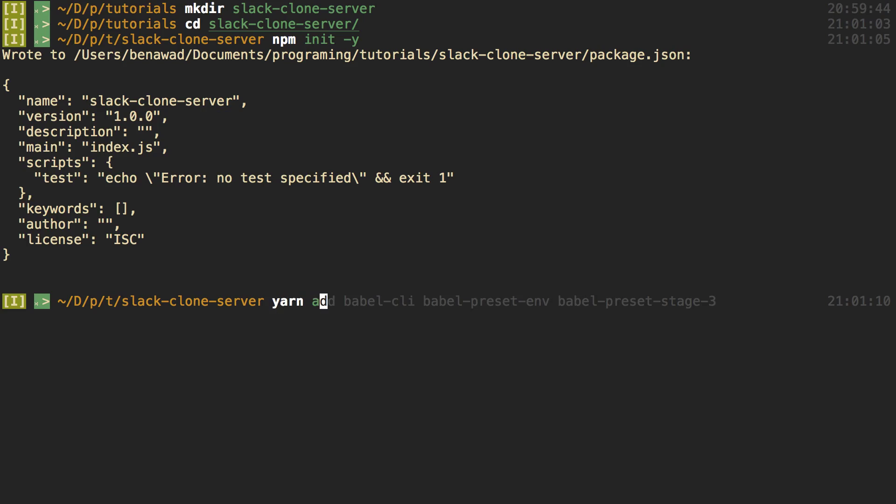
text(dd --dev)
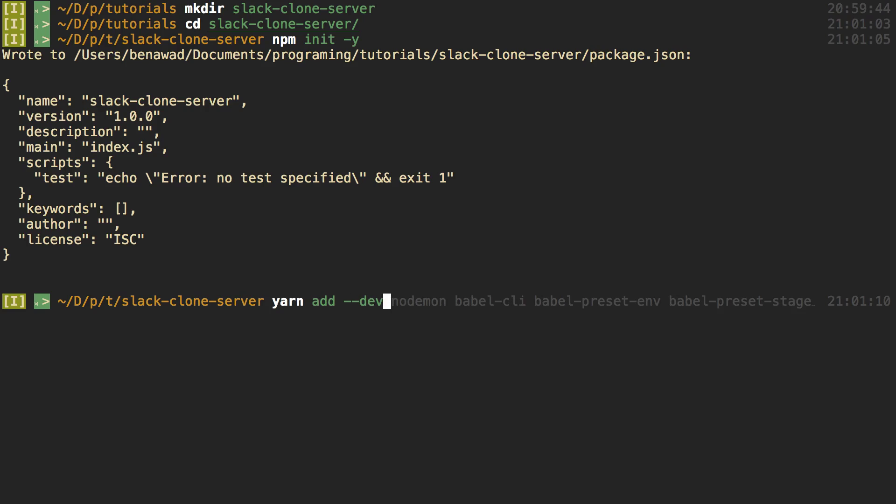
- Run yarn add --dev for nodemon, babel-cli, babel-preset-env and babel-preset-stage-3
key(Right)
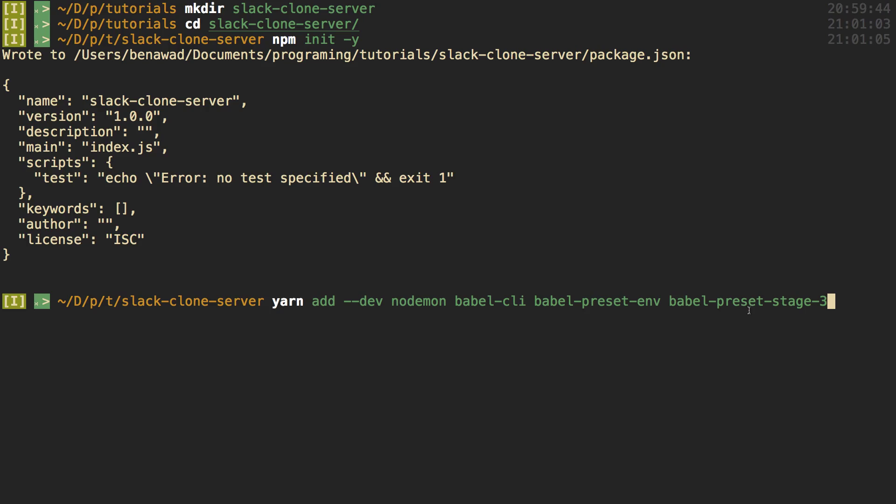
key(Return)
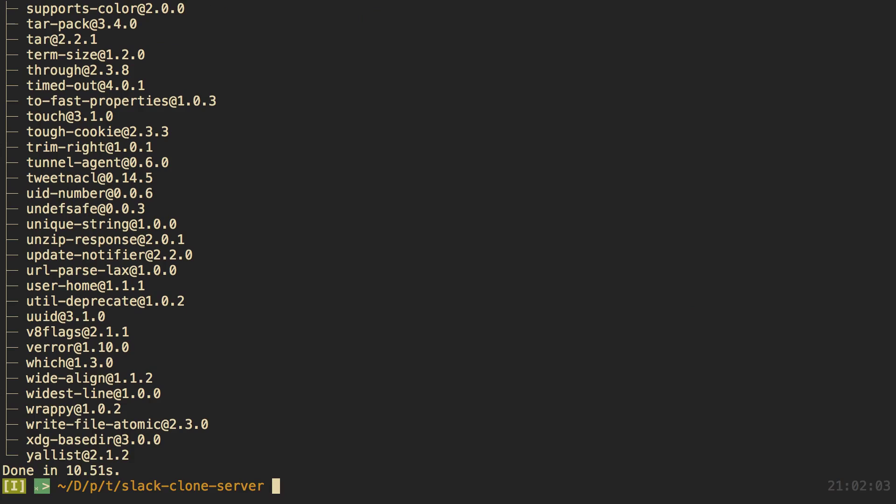
text(code .)
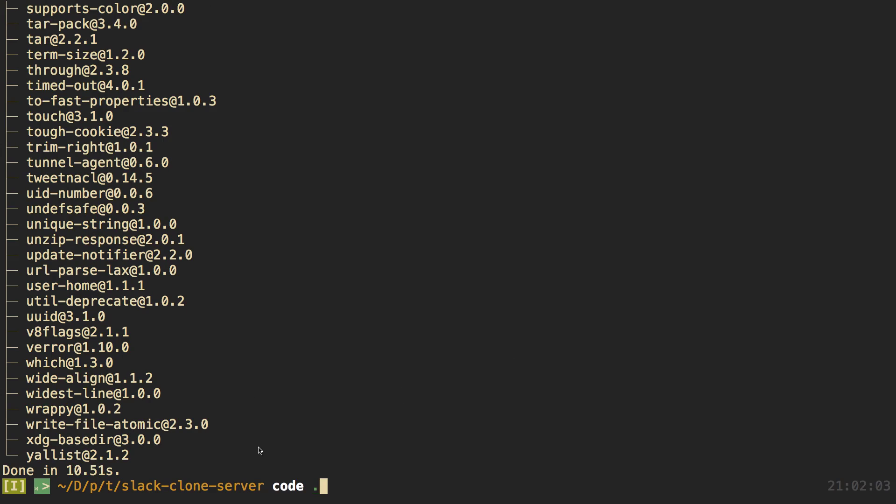
- Open the project with code ., maximise the editor window and create index.js
key(Return)
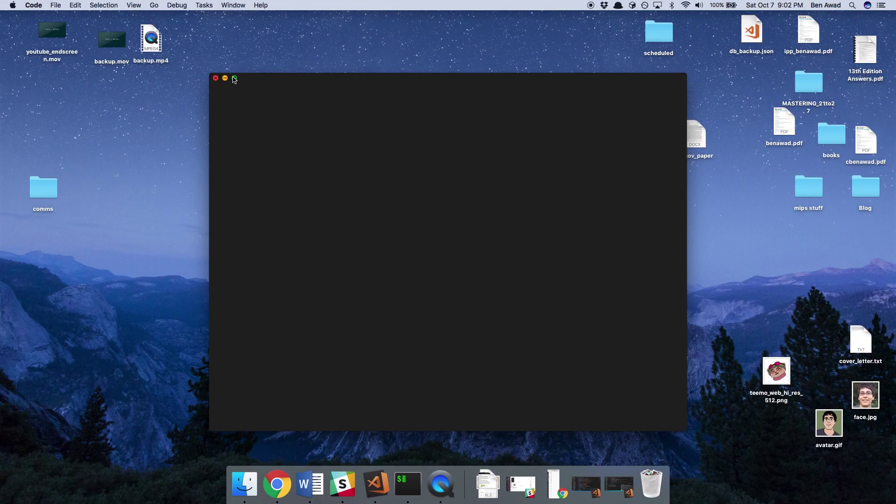
click(233, 79)
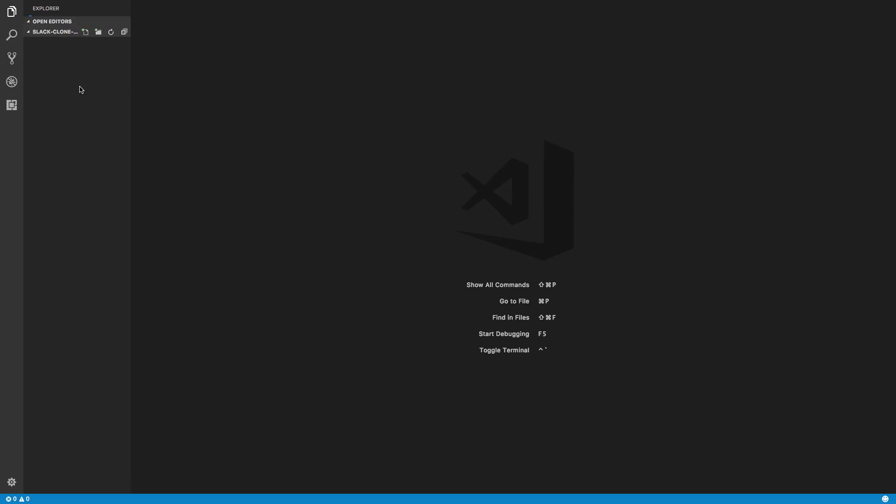
right_click(81, 148)
click(102, 155)
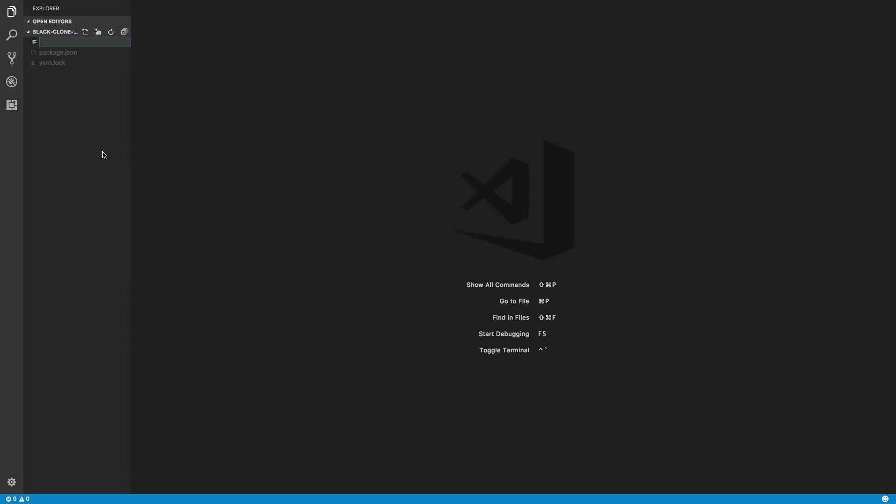
text(index.js)
key(Return)
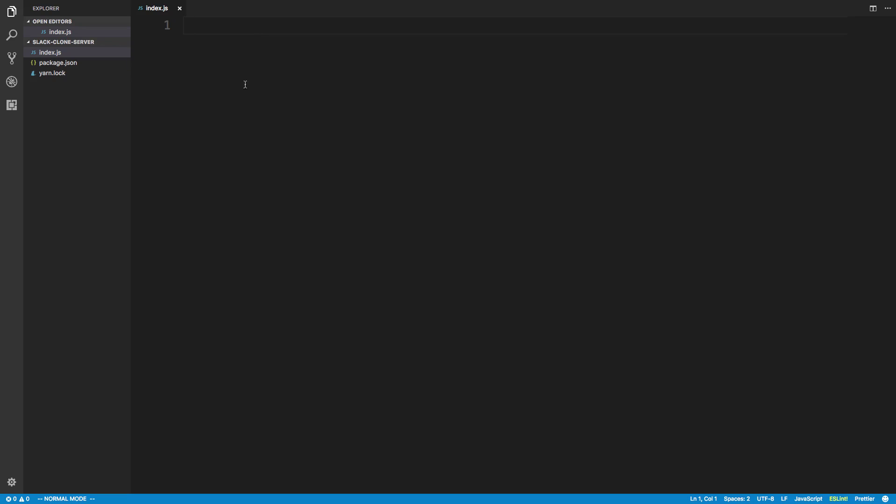
right_click(80, 137)
- Create .babelrc containing {"presets": ["env", "stage-3"]} and save it
click(102, 141)
text(.b)
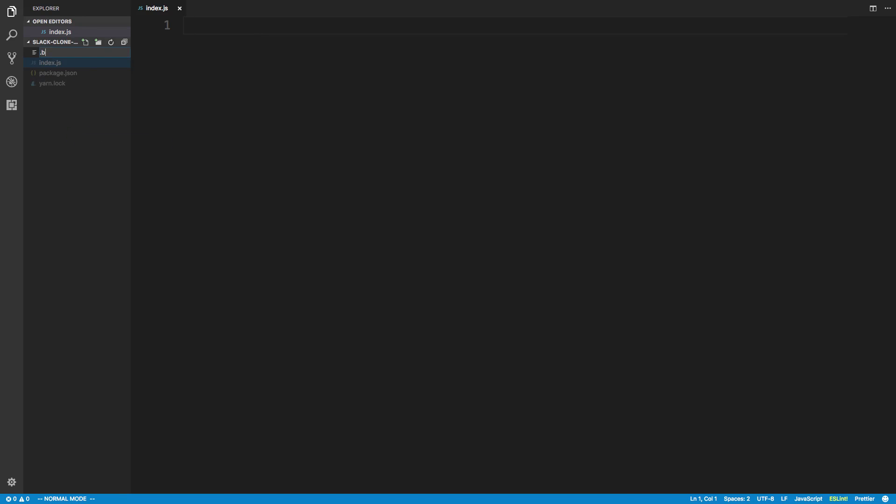
text(abelrc)
key(Return)
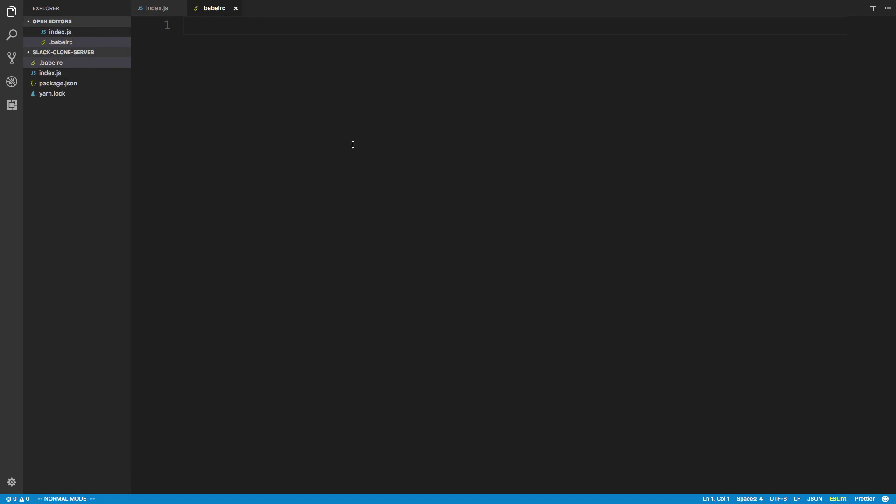
text(i{)
key(Return)
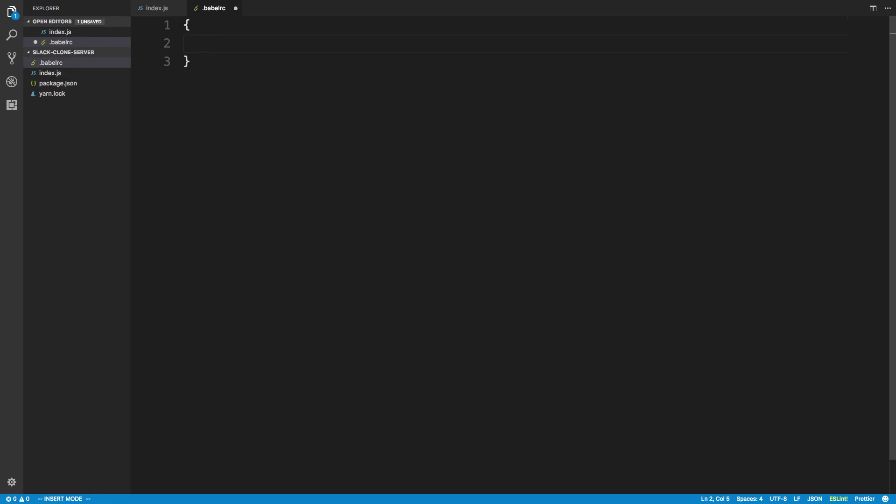
text("pre)
key(Return)
text(")
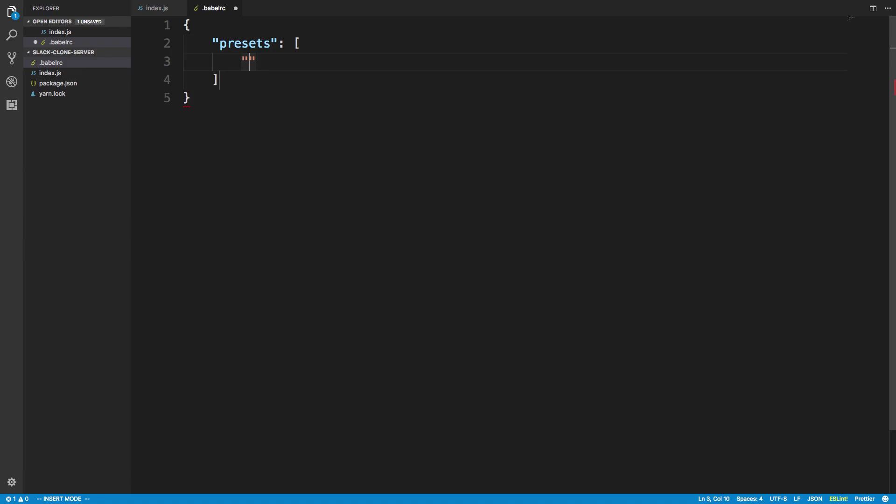
key(BackSpace)
text(")
text(env",)
key(Return)
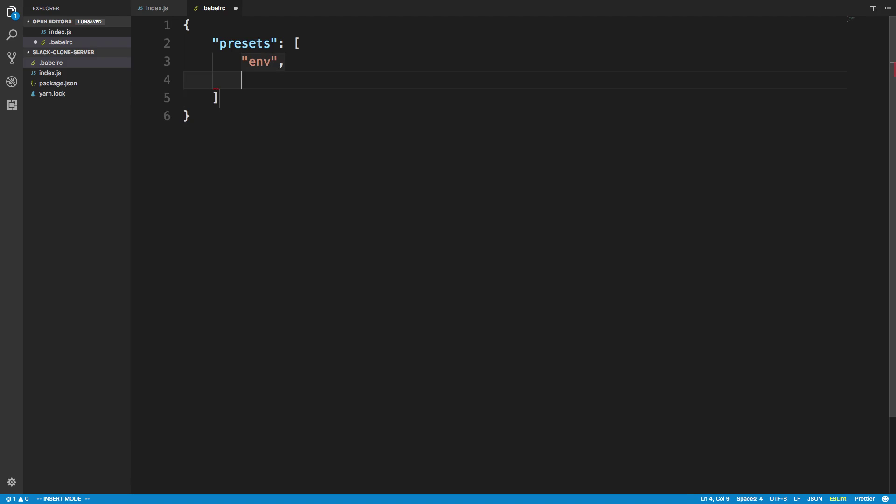
text("stage-3)
key(Escape)
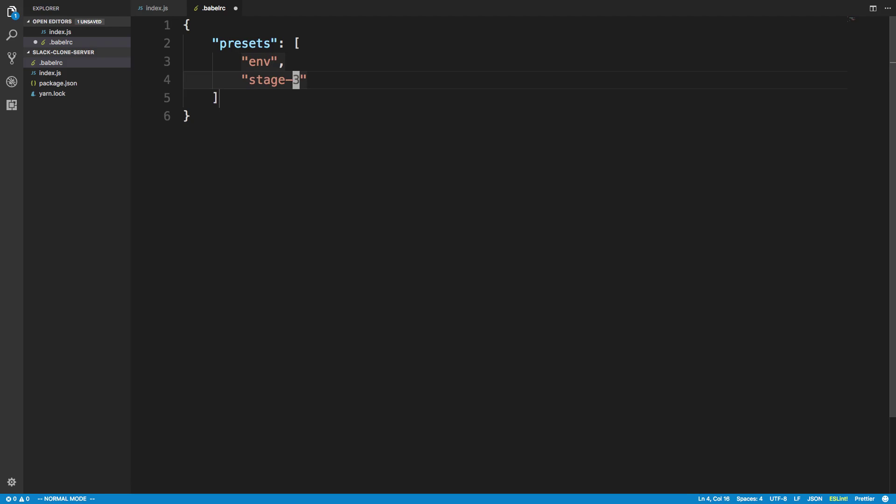
key(ctrl+s)
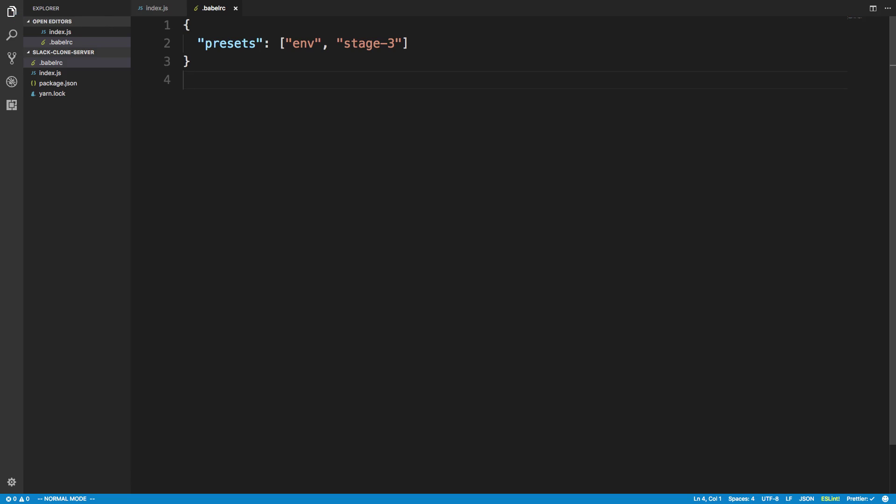
- Rewrite package.json's test script as "start": "nodemon --exec babel-node index.js" and save
click(92, 85)
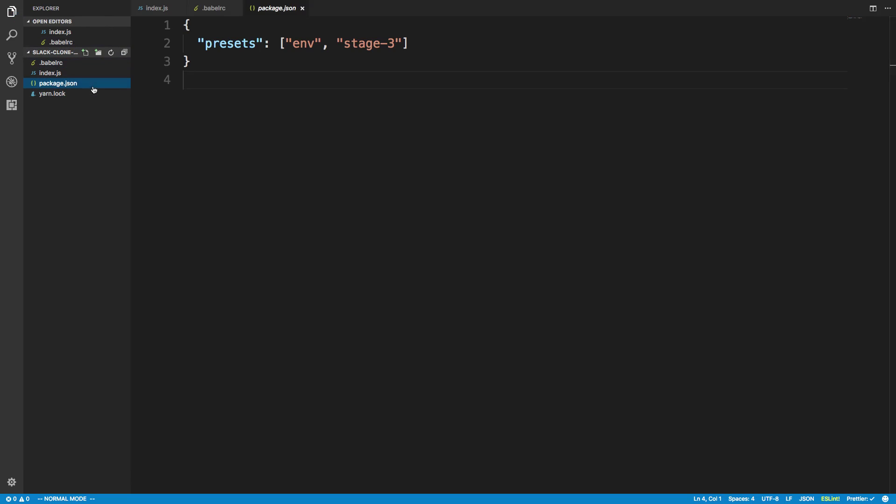
click(274, 119)
click(316, 134)
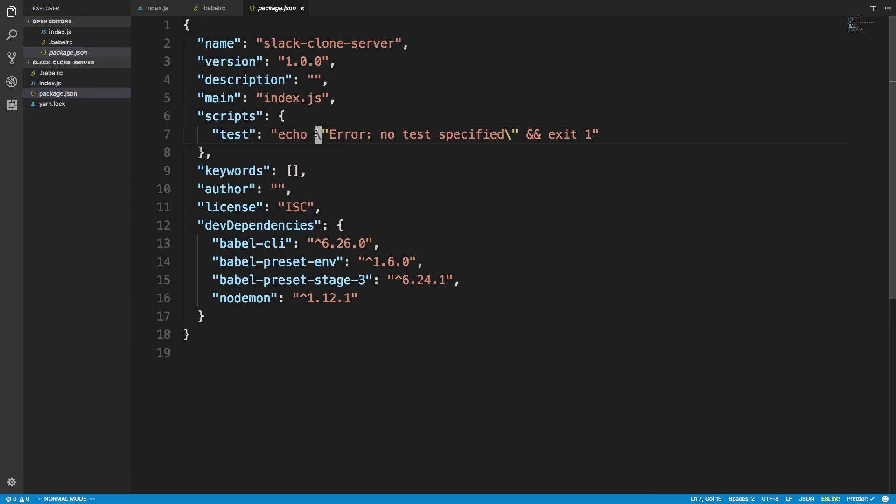
key(0)
key(w)
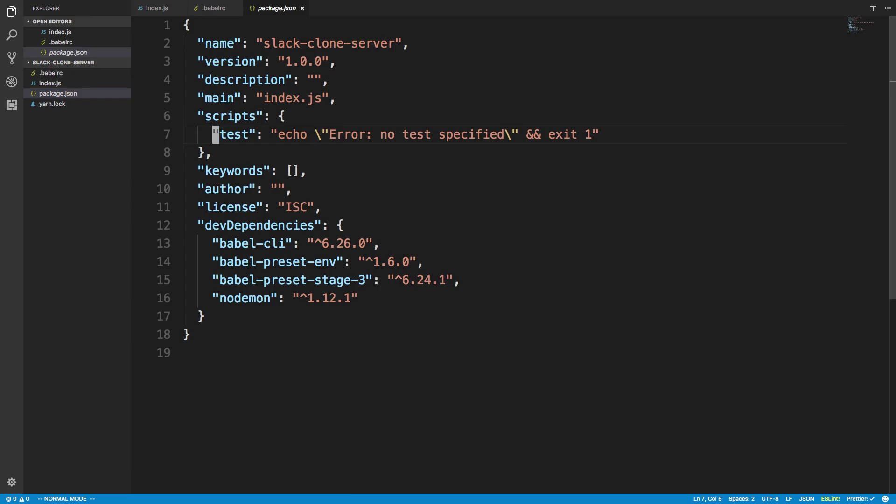
key(c)
key(c)
text("star)
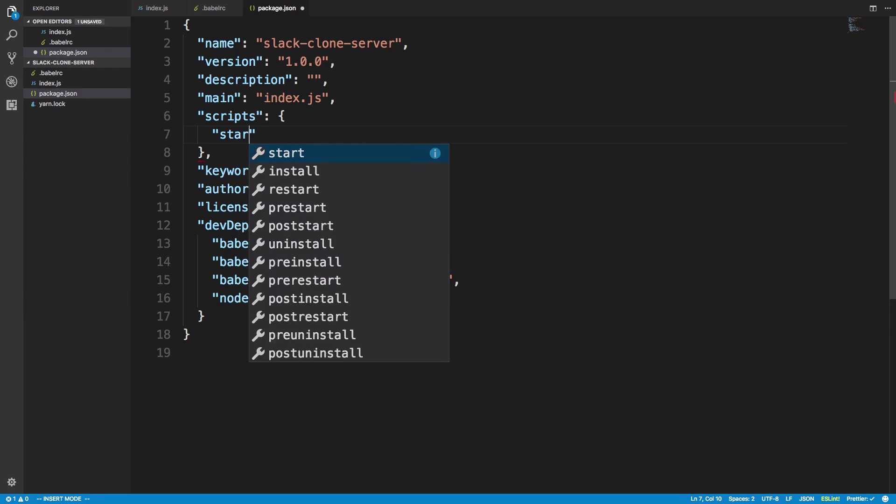
text(t": ")
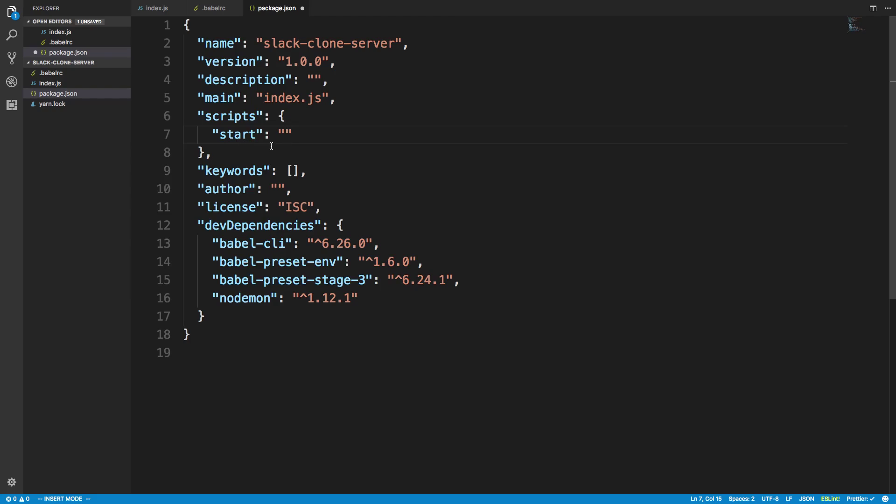
text(nodemon)
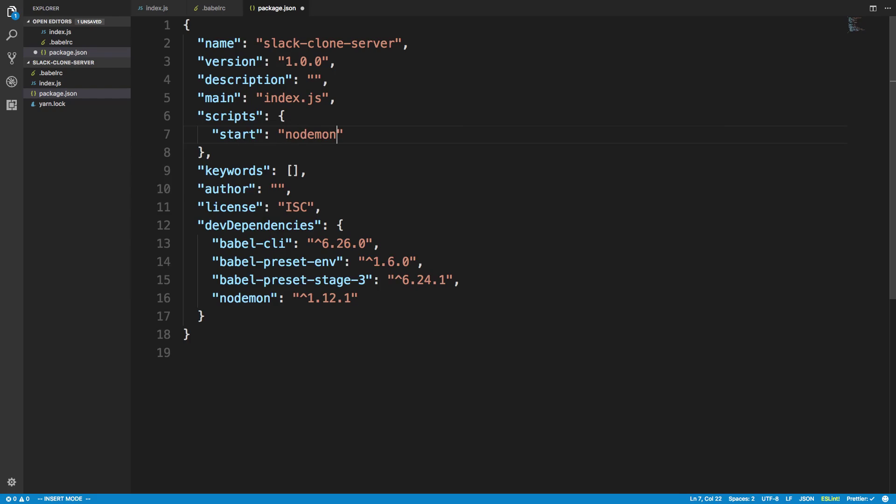
text( -)
text(-exec babel)
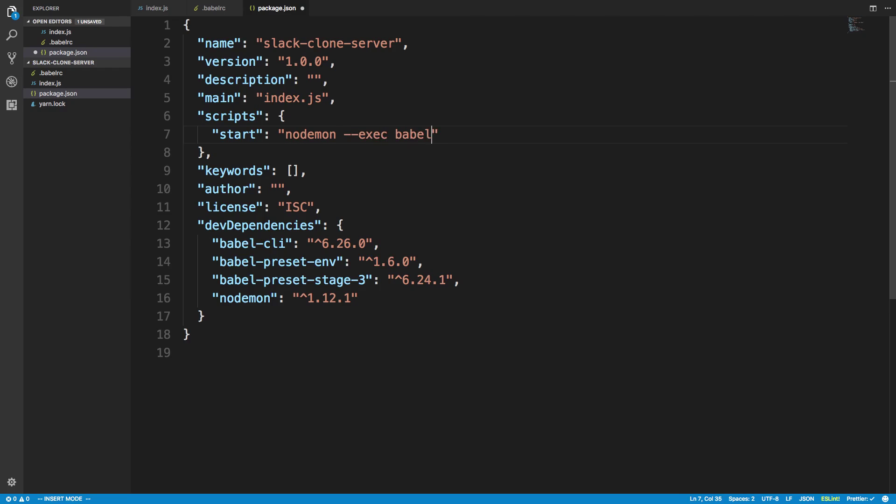
text(-node)
text(index.js)
key(Escape)
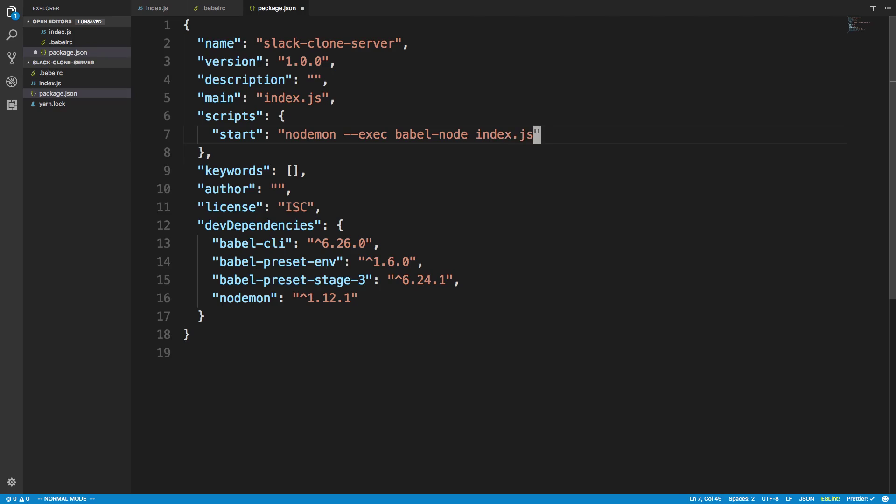
key(ctrl+s)
drag(395, 134, 461, 133)
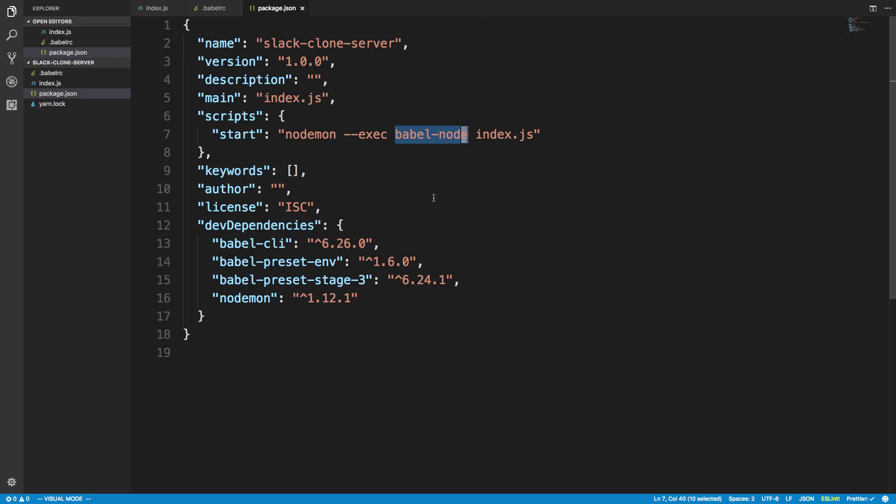
- Open index.js, type a draft import line, then delete the draft lines
click(50, 83)
text(i)
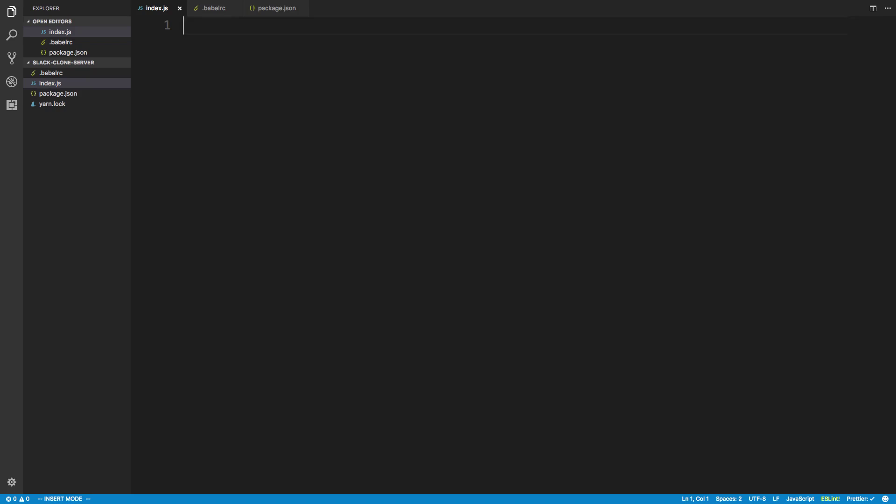
text(import from)
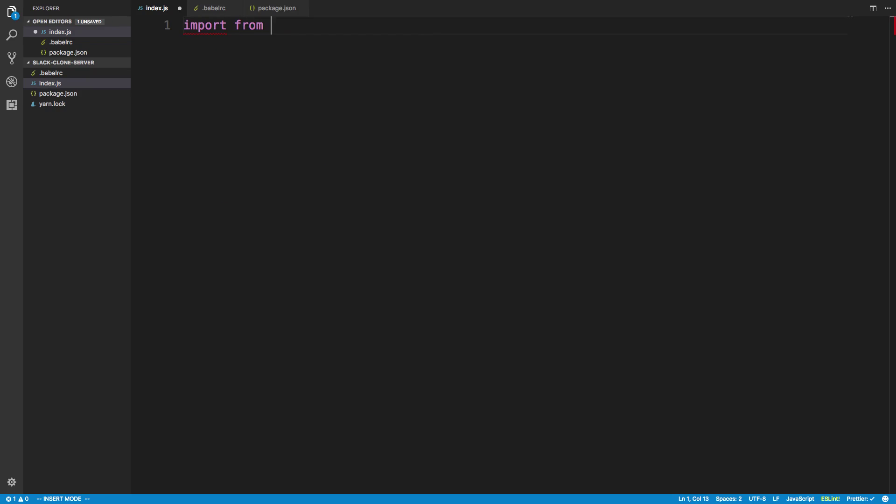
key(Escape)
text(orequire(')
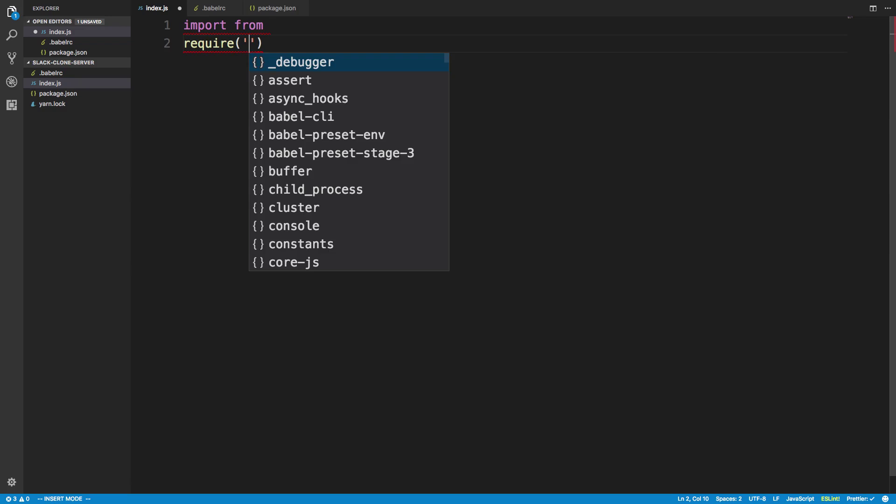
key(Escape)
key(d)
key(d)
key(d)
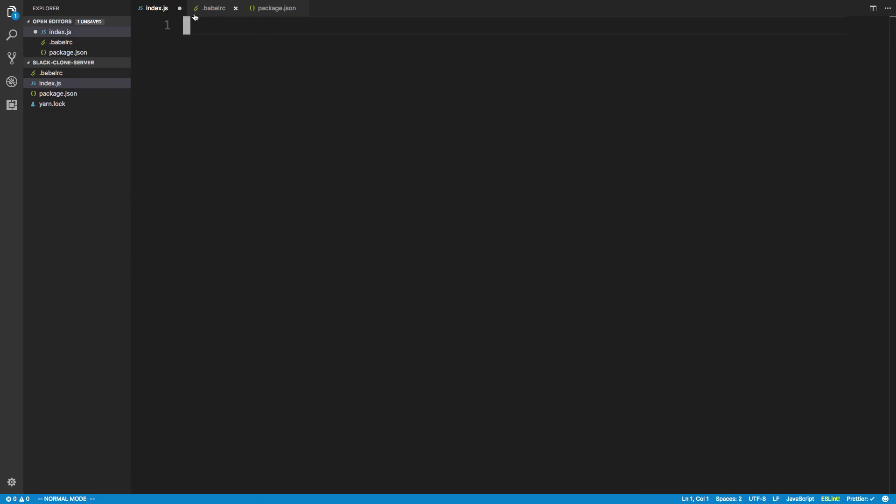
click(210, 9)
- In the terminal, discard earlier command attempts and launch eslint --init
key(ctrl+Left)
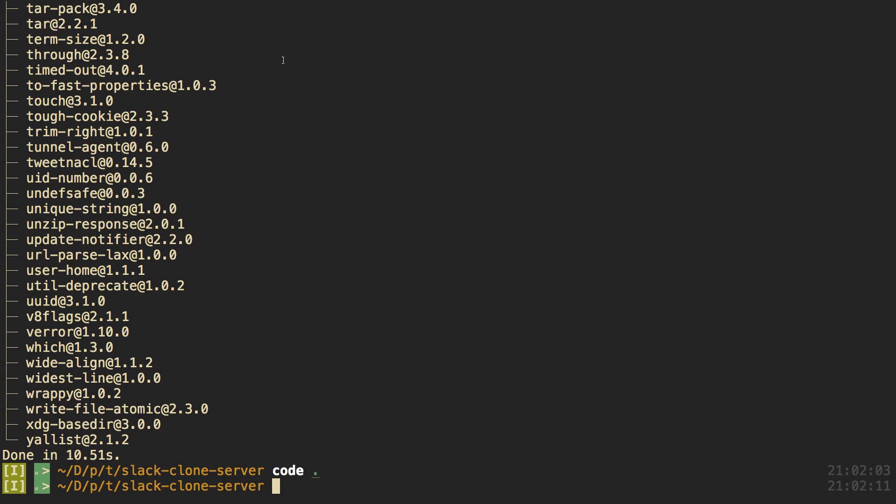
text(eslint)
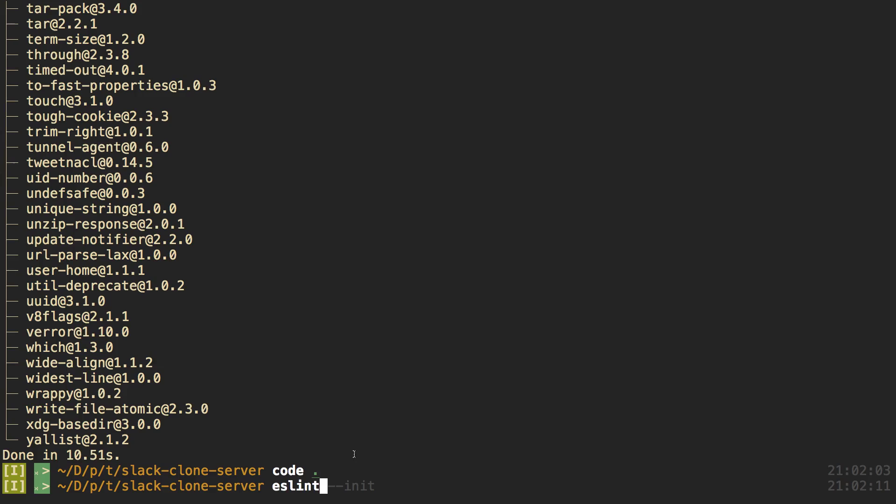
key(Right)
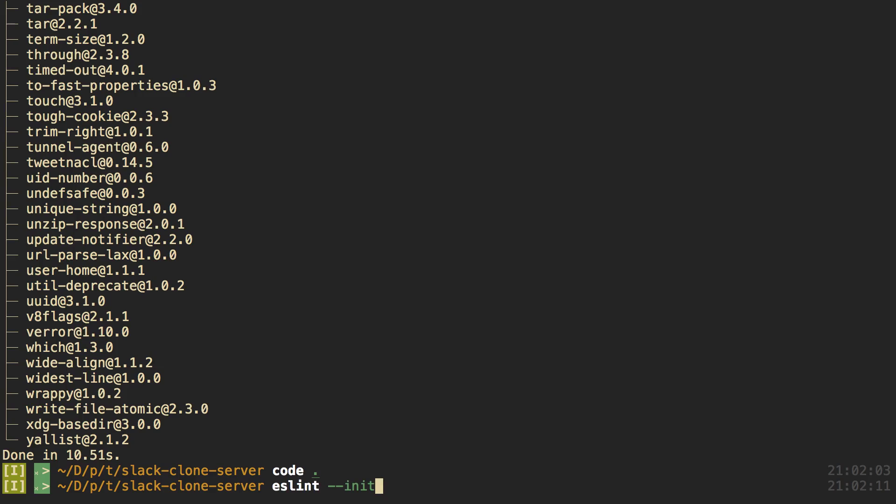
key(ctrl+c)
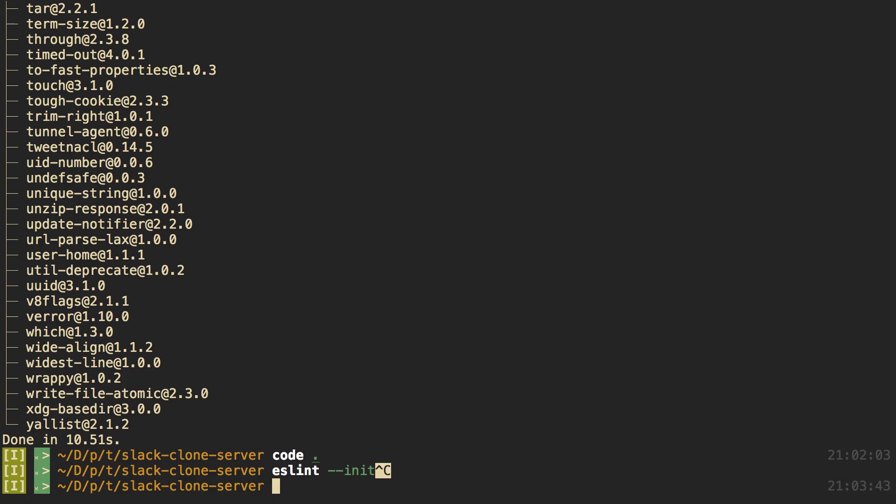
text(npm)
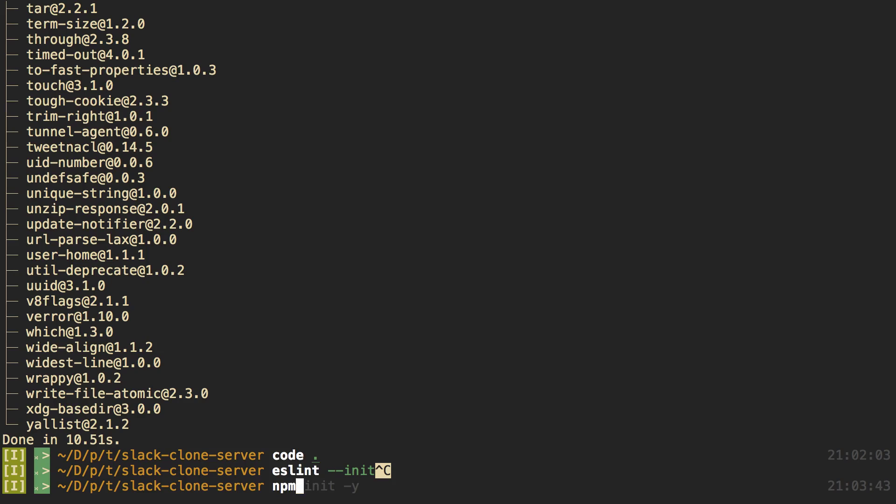
text( i -g )
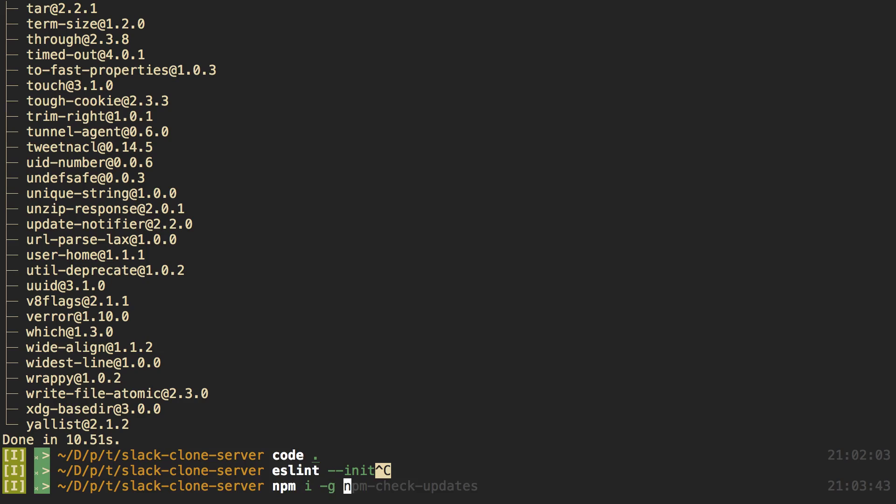
text(eslint)
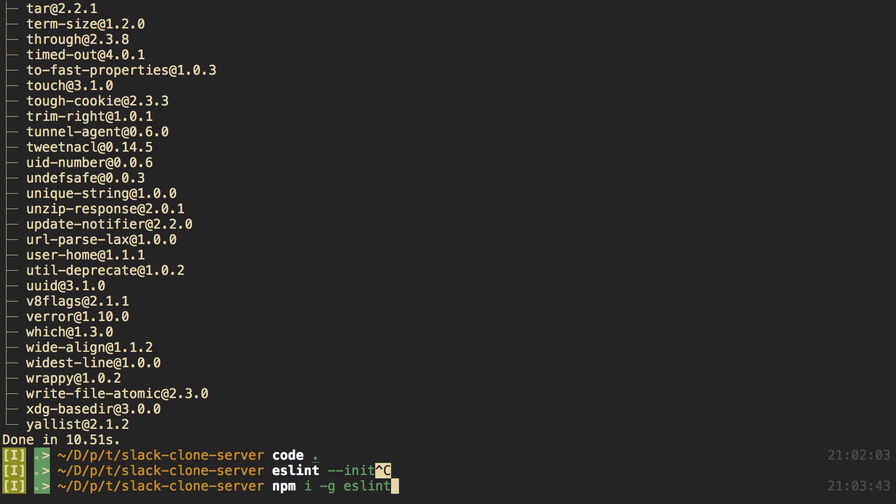
text(-cli)
key(Escape)
key(c)
key(c)
key(Up)
key(Up)
key(Down)
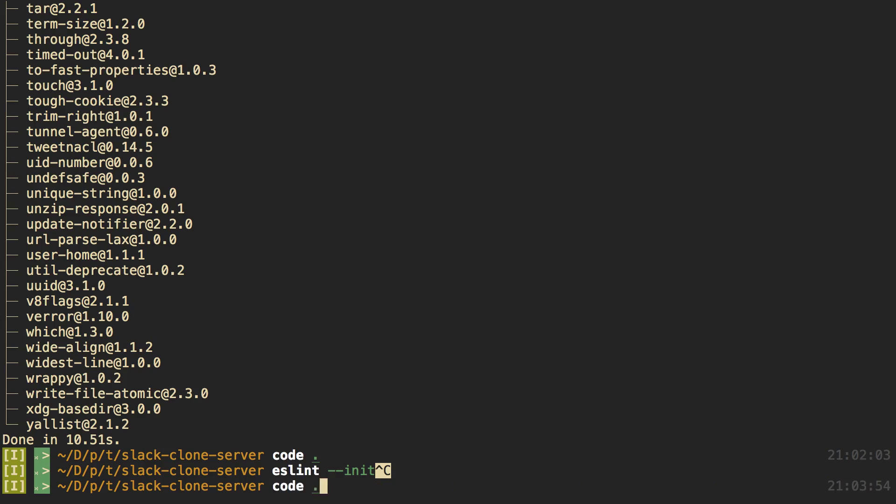
key(Escape)
key(c)
key(c)
text(es)
key(Right)
key(Return)
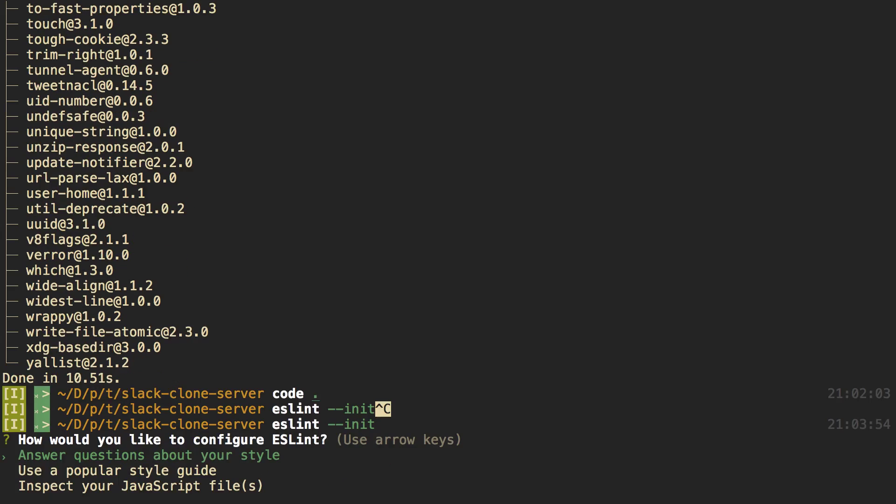
- Answer the ESLint prompts: popular style guide, Airbnb, no React, JavaScript config format
key(Down)
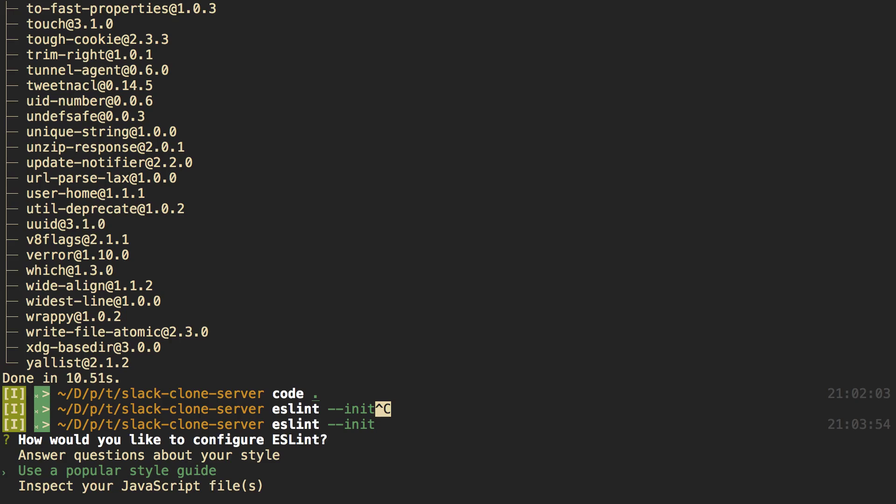
key(Return)
key(Down)
key(Return)
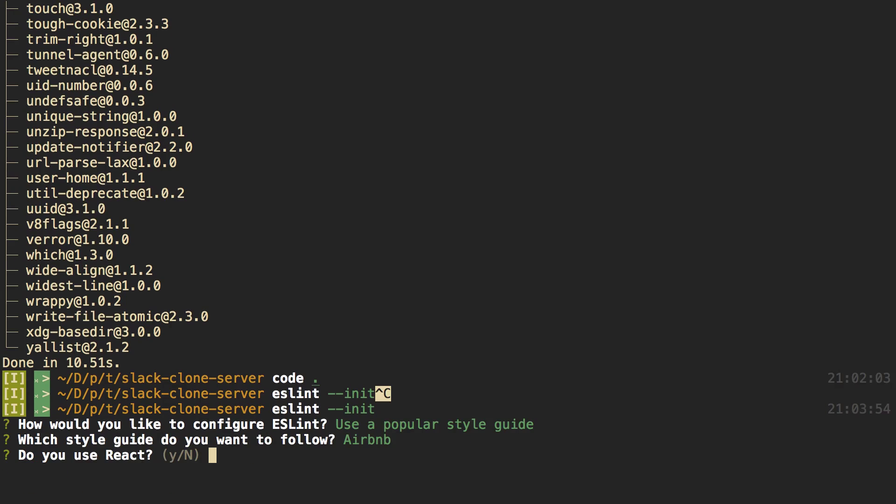
text(N)
key(Return)
key(Down)
key(Up)
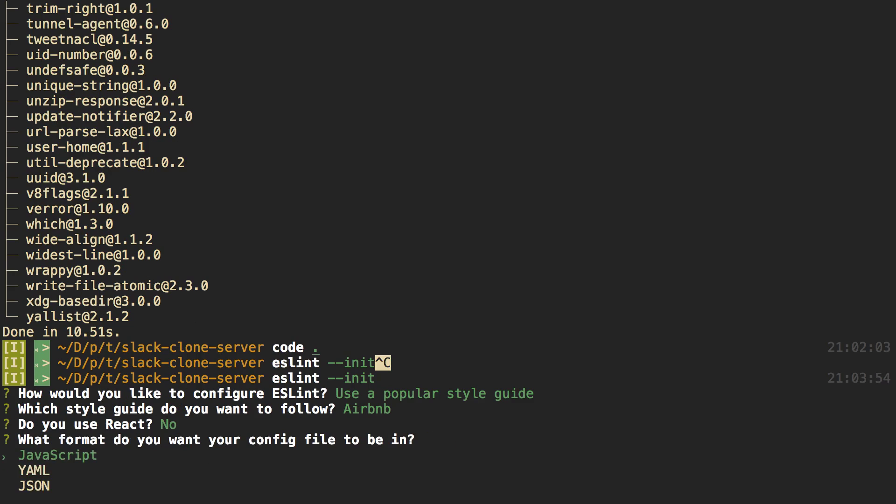
key(Return)
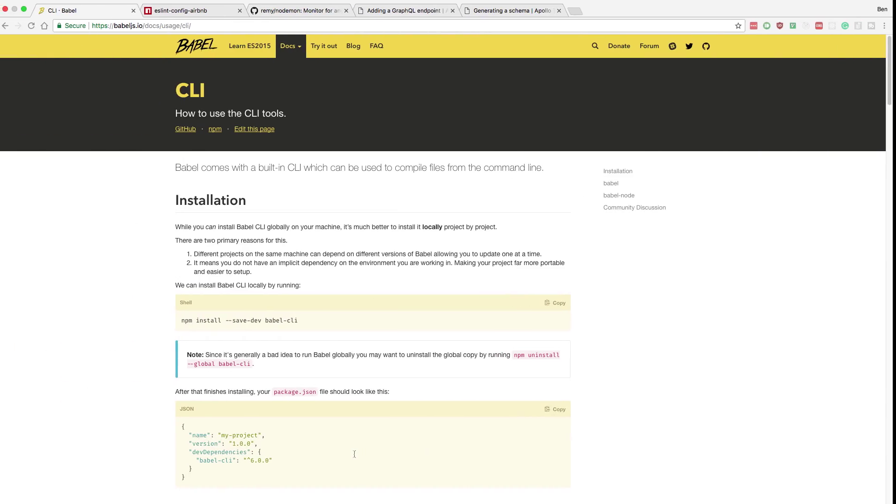
- Highlight the 'Linux/OSX users can run' command block on the eslint-config-airbnb npm page
click(198, 9)
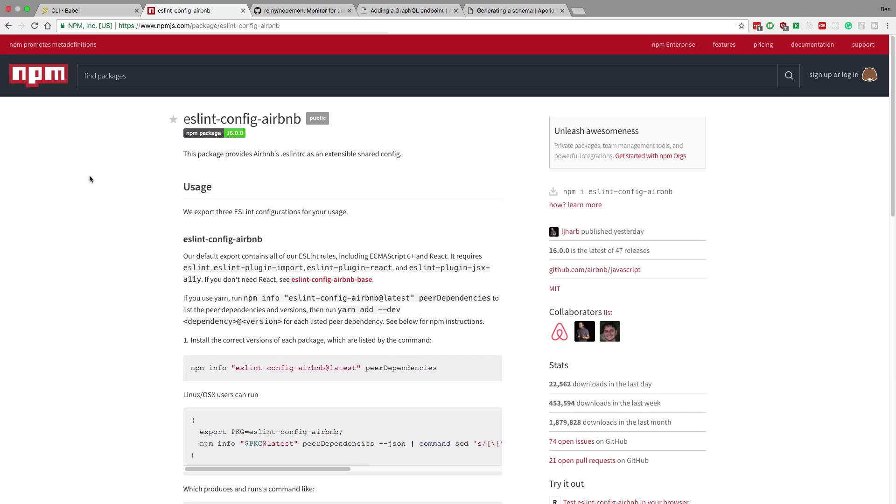
scroll(114, 227, down, 5)
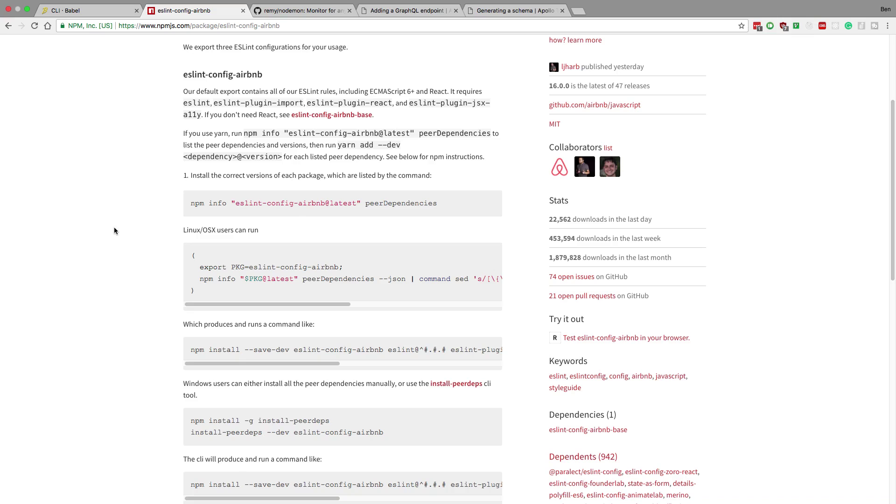
scroll(117, 231, up, 1)
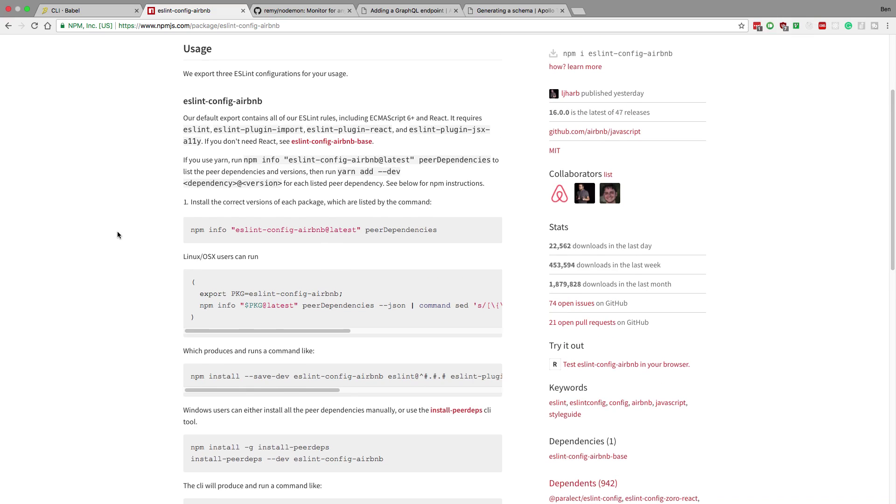
scroll(116, 231, up, 2)
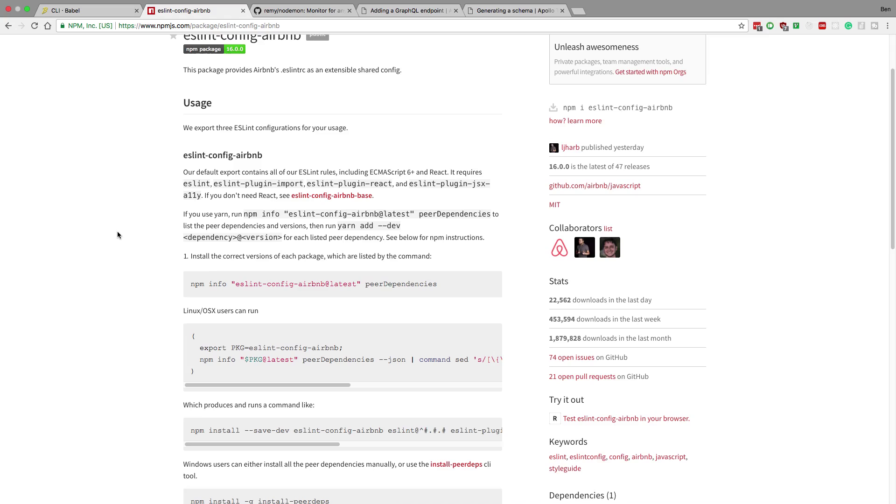
scroll(118, 231, up, 1)
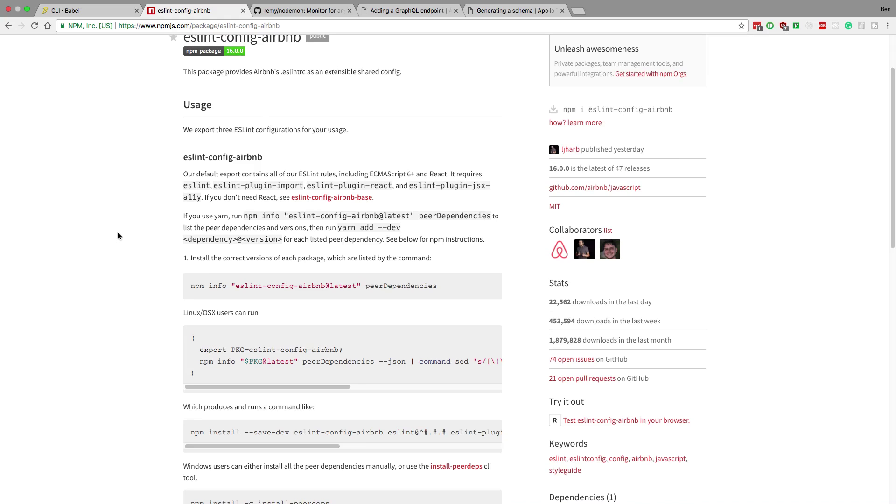
scroll(208, 316, down, 1)
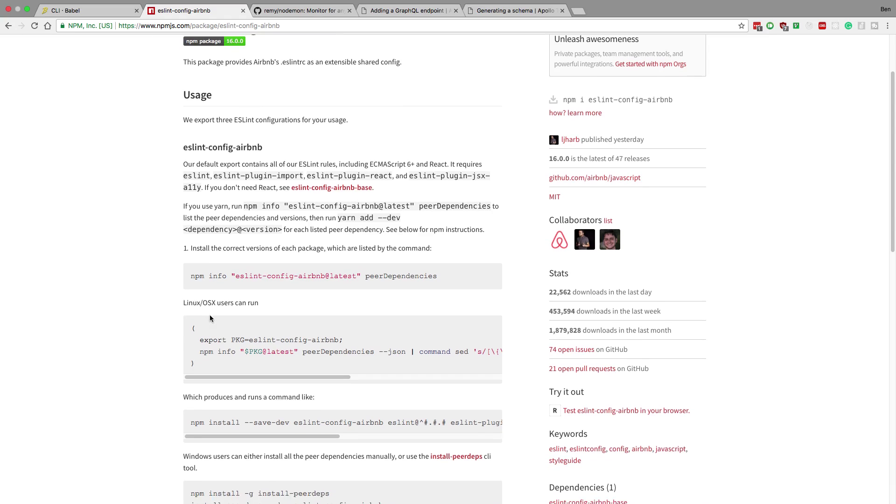
scroll(209, 316, up, 3)
scroll(209, 317, down, 1)
scroll(210, 319, down, 3)
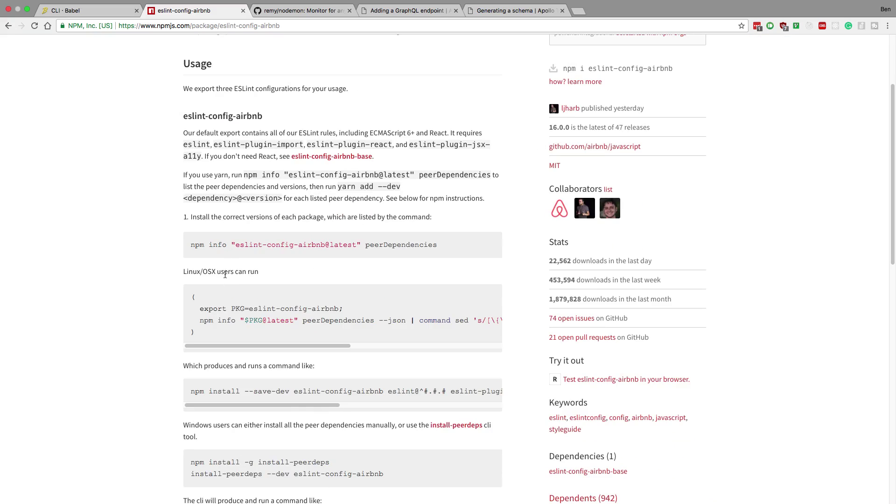
drag(197, 334, 200, 291)
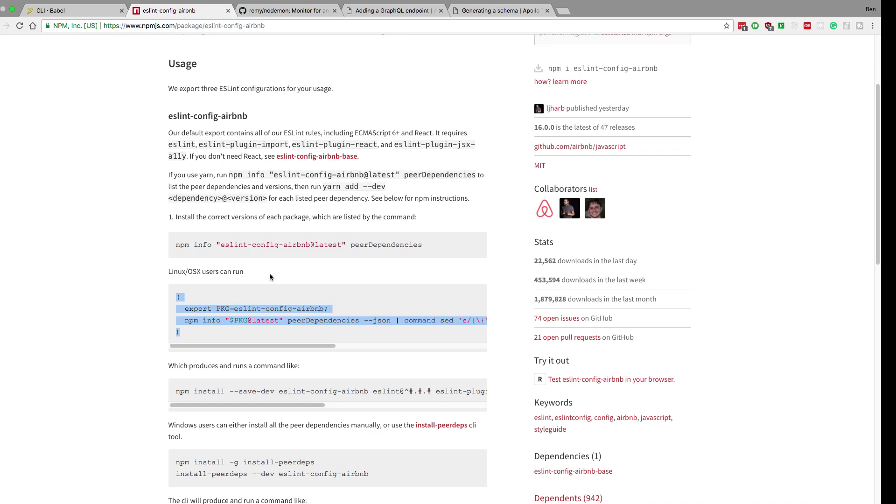
- Run the copied Airbnb peer-dependency install command through bash in slack-clone-server
key(super+Tab)
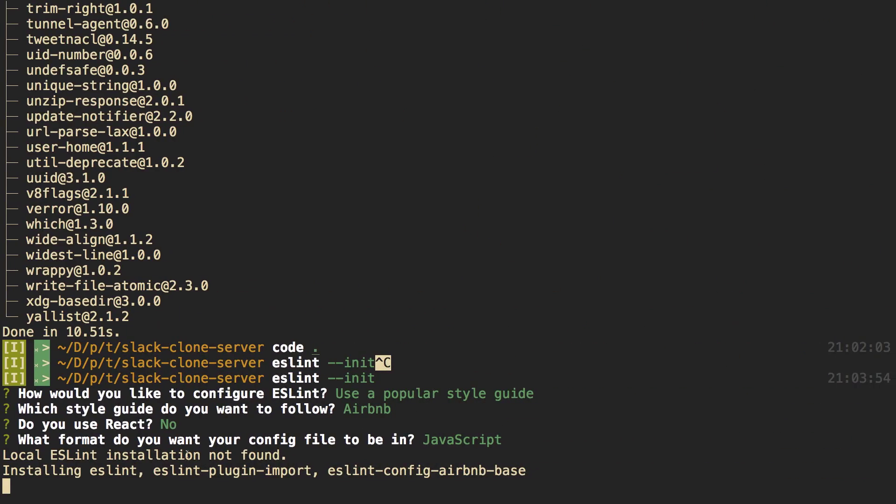
key(super+Tab)
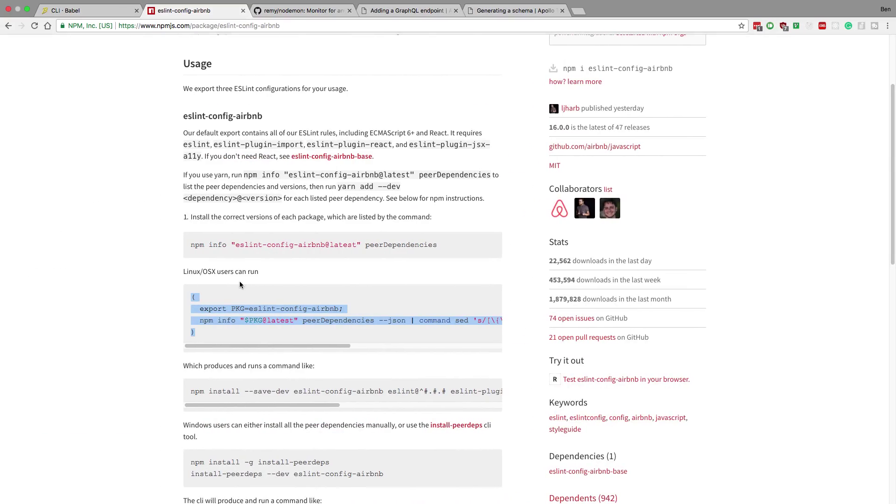
key(super+Tab)
text(b)
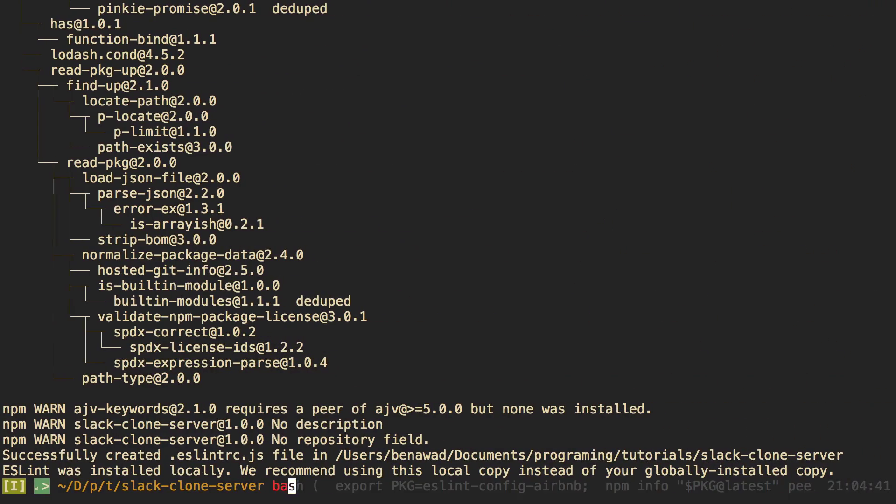
text(ash)
key(Right)
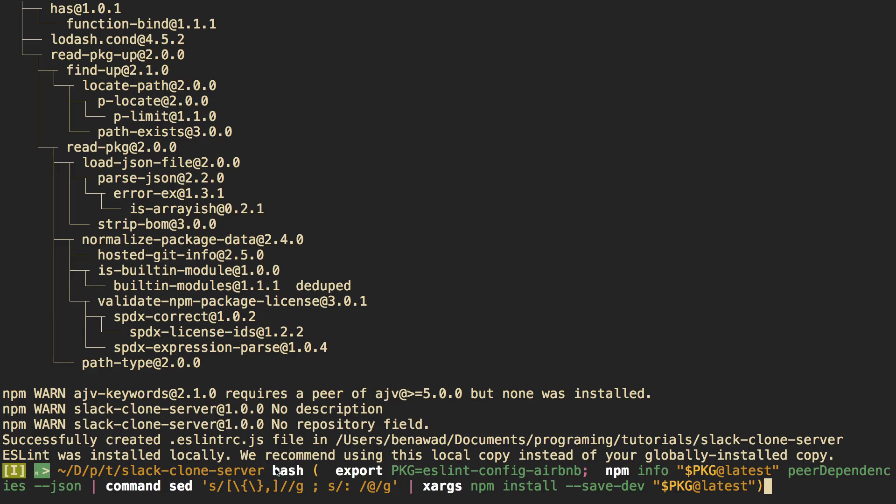
key(Return)
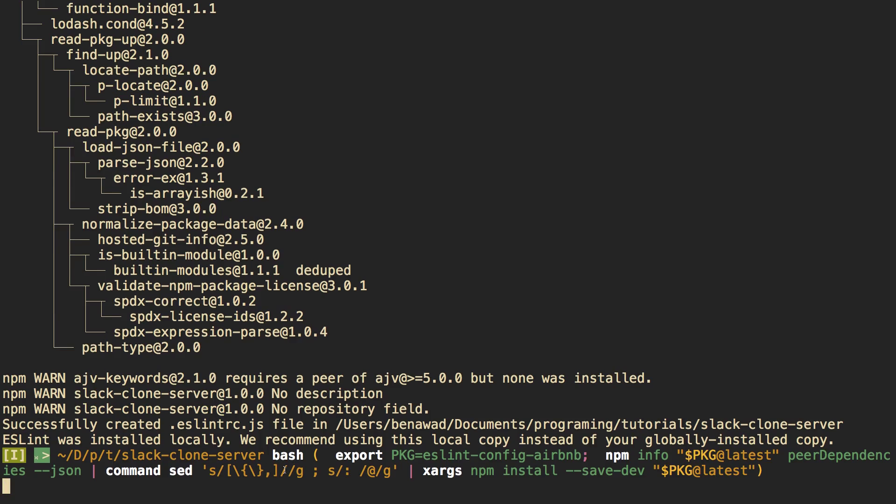
key(ctrl+Right)
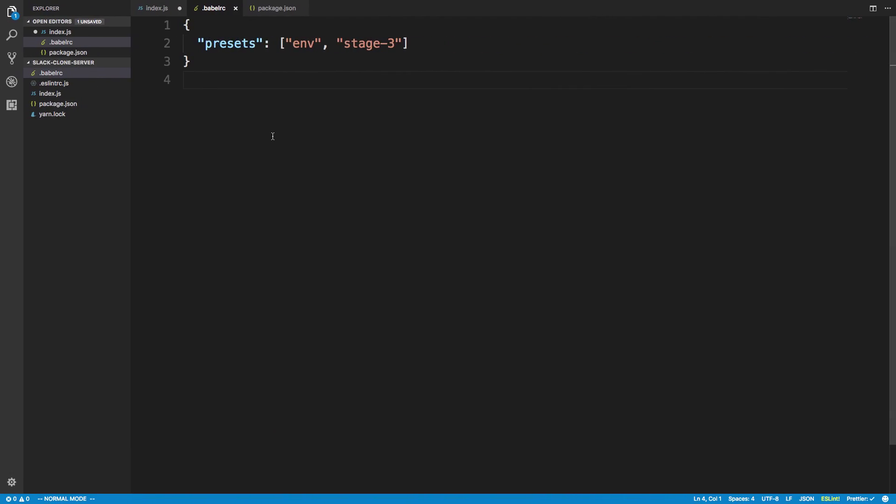
- Bring the empty index.js file back into focus in the editor
click(154, 11)
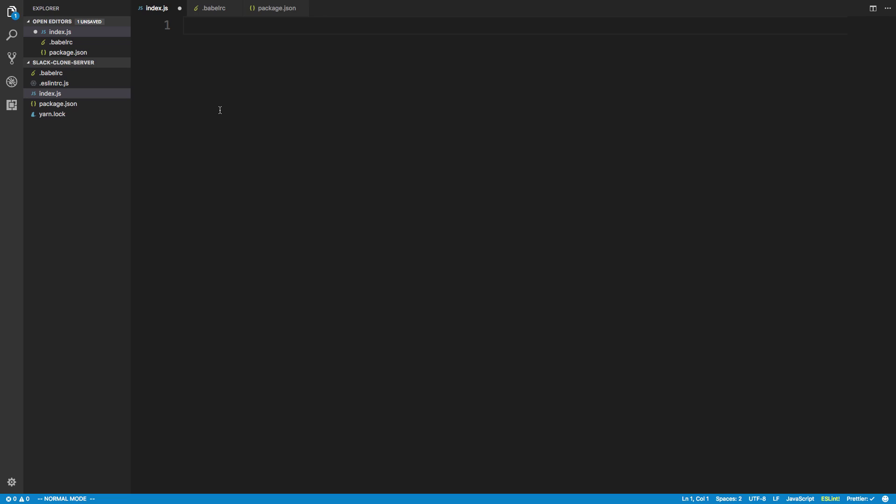
- Merge Code and Chrome into one split space, widen Chrome, and show the 'Adding a GraphQL' docs
key(ctrl+Up)
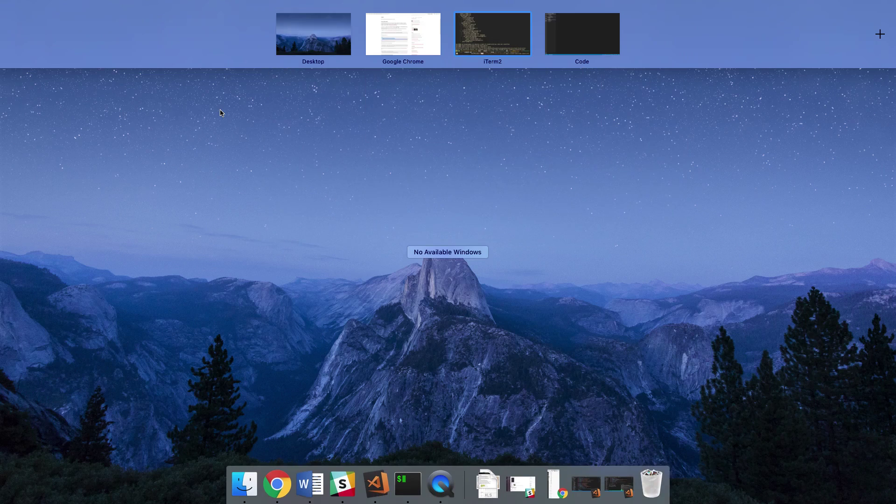
drag(582, 33, 384, 31)
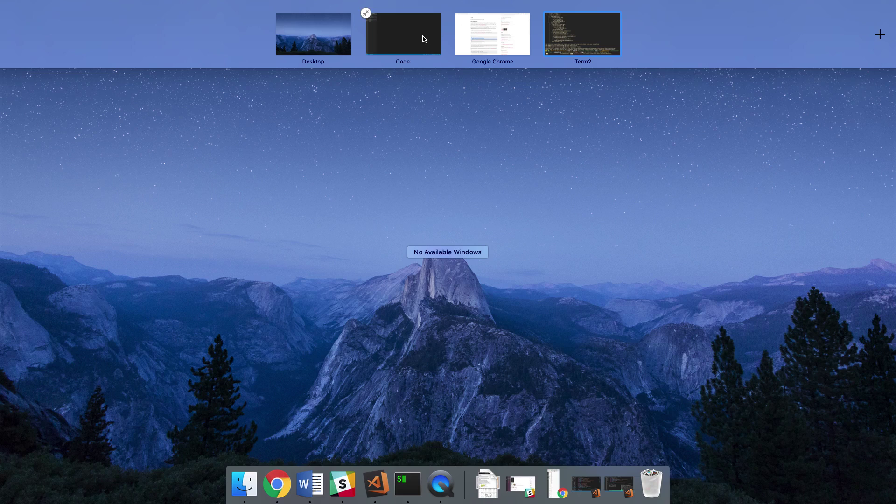
drag(384, 31, 472, 33)
click(462, 35)
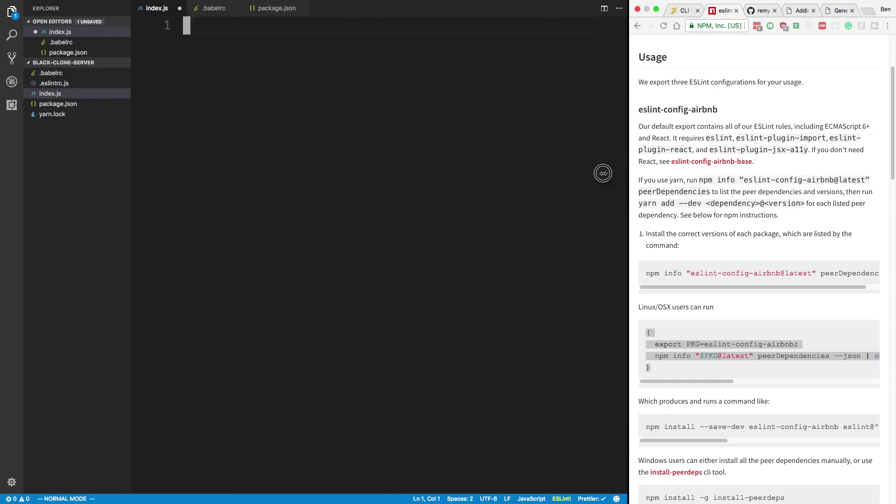
drag(604, 173, 456, 163)
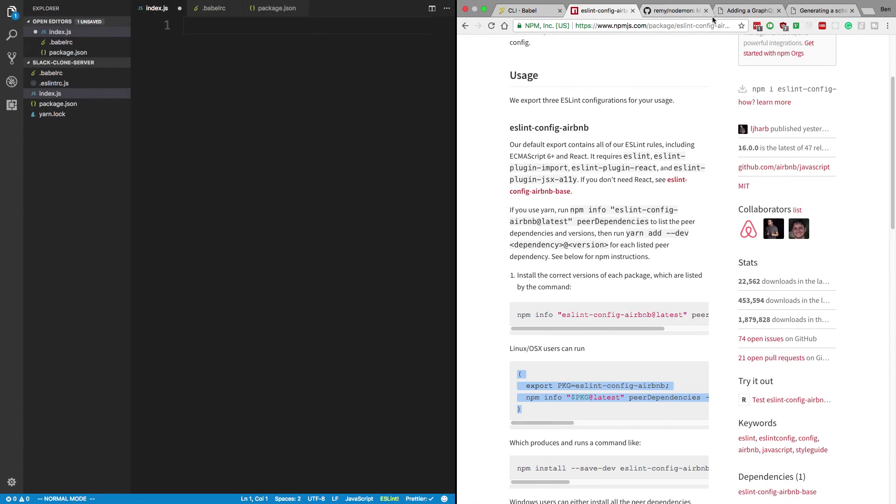
click(734, 17)
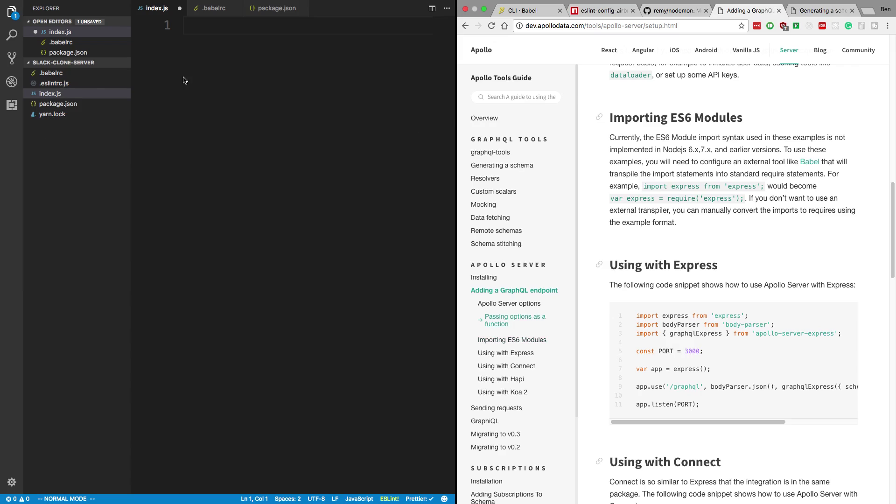
- Collapse the project and open-editor lists and hide the Explorer to widen the editor
click(51, 66)
click(57, 21)
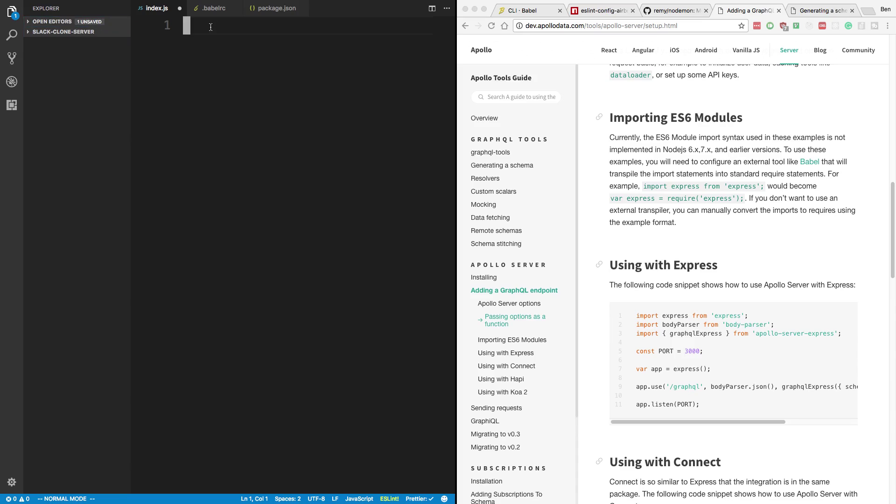
key(super+b)
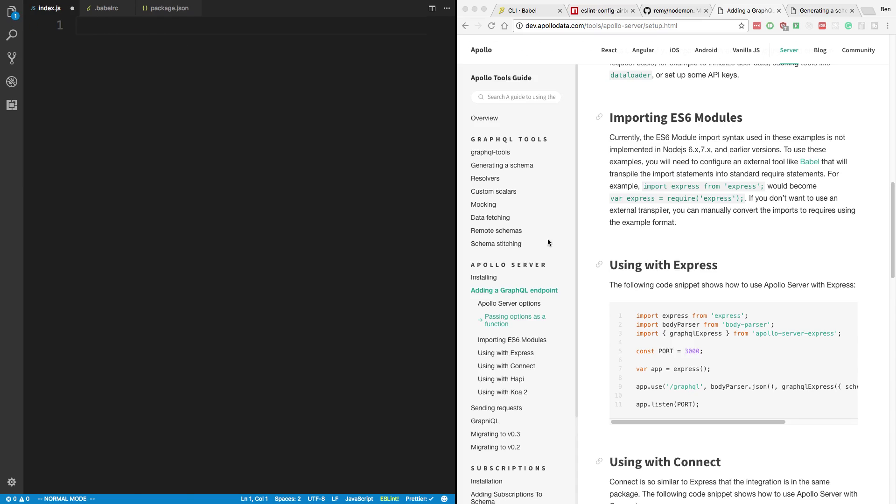
scroll(725, 252, down, 1)
mouse_move(714, 393)
mouse_down()
mouse_move(697, 392)
mouse_move(633, 316)
mouse_up()
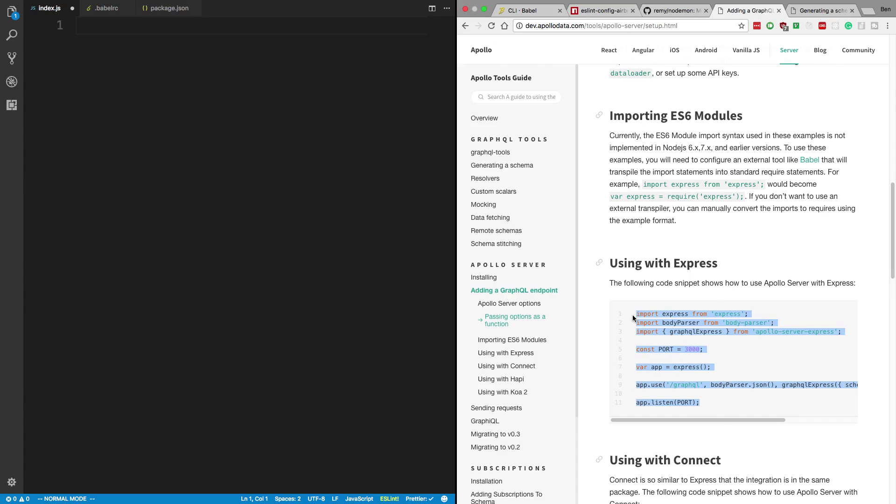
- Paste the copied Apollo Express snippet into the empty index.js
click(751, 282)
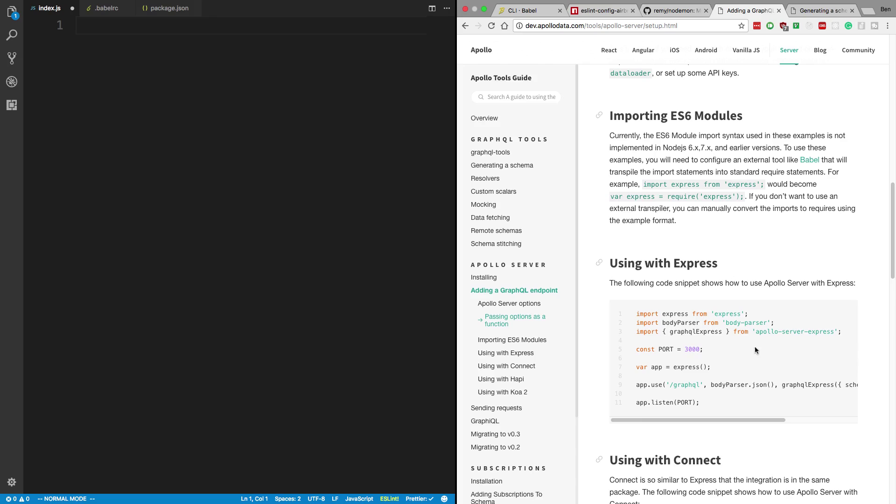
click(252, 200)
key(i)
key(super+v)
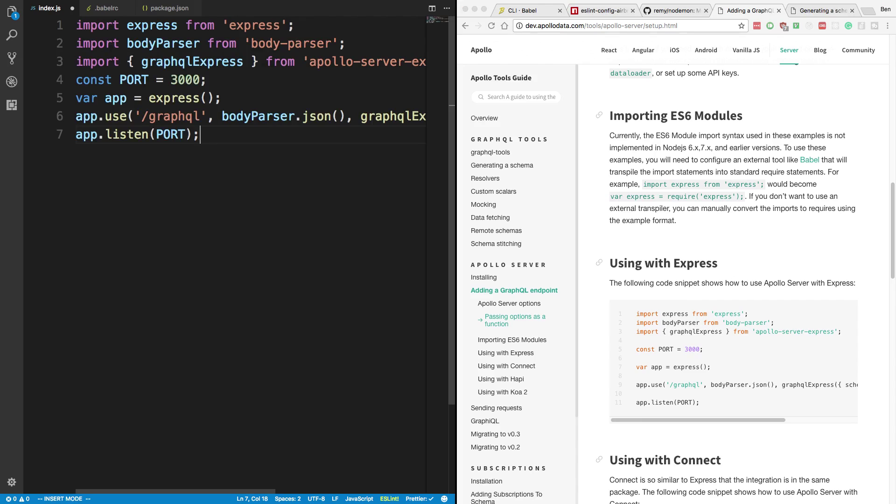
key(Escape)
- Add blank lines after the import lines and after the PORT constant
key(k)
key(k)
key(k)
key(k)
key(k)
key(j)
key(j)
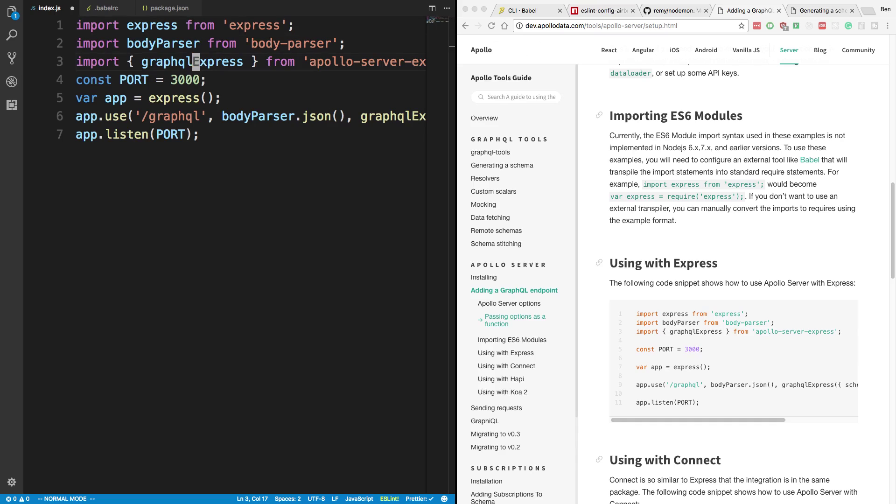
key(o)
key(Escape)
key(j)
key(o)
key(Escape)
key(k)
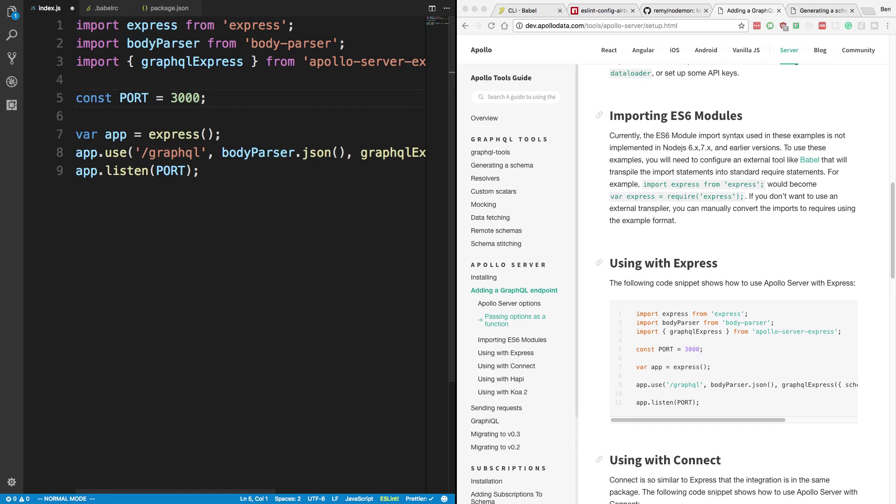
- Delete the PORT constant line and make app.listen use port 8080
key(d)
key(d)
key(j)
key(j)
key(j)
key(w)
key(w)
key(w)
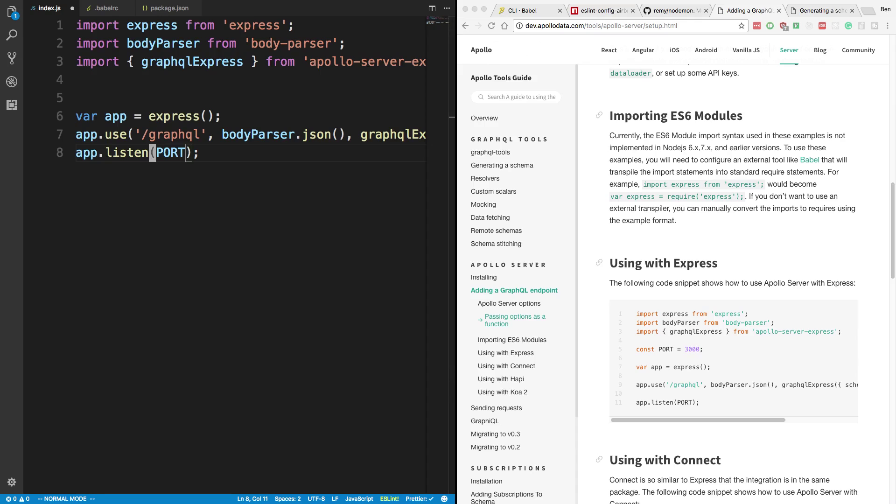
text(wcw8080)
key(Escape)
key(k)
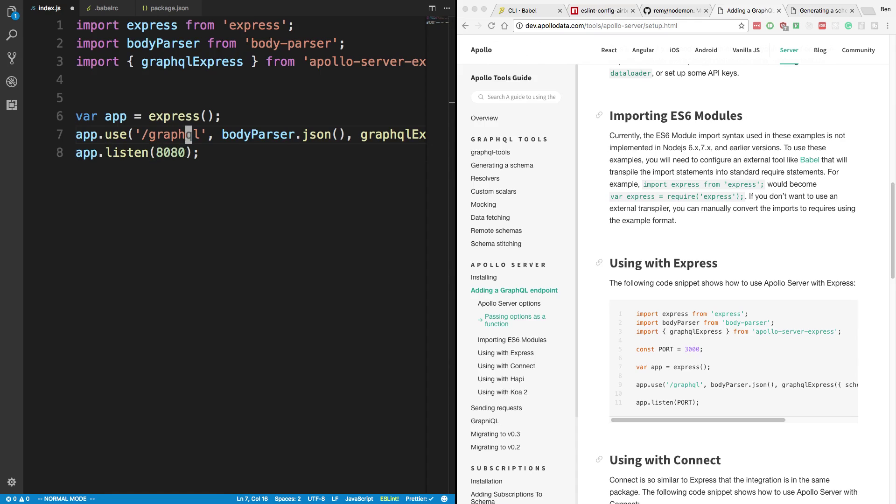
- Add blank lines around app.use and declare app with const instead of var
key(o)
key(Escape)
key(k)
key(shift+o)
key(Escape)
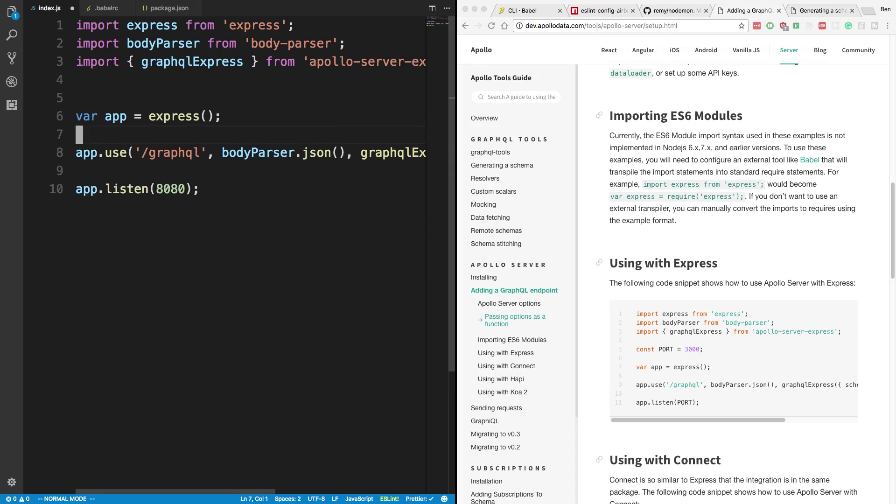
text(kcwconst)
key(Escape)
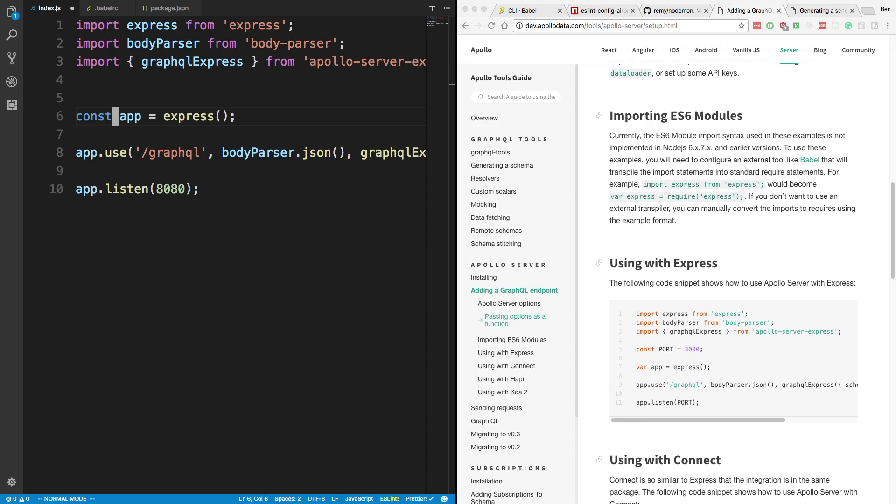
click(275, 62)
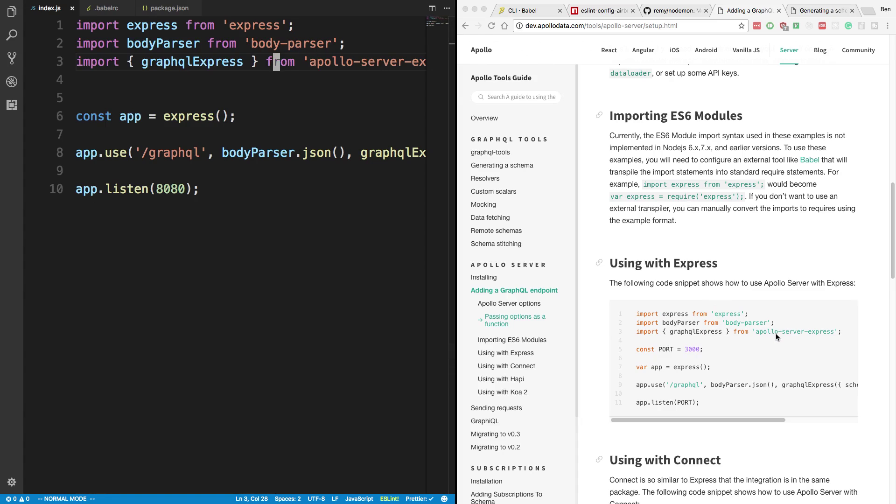
- Run yarn add apollo-server-express express body-parser in the terminal, then leave it
key(super+Tab)
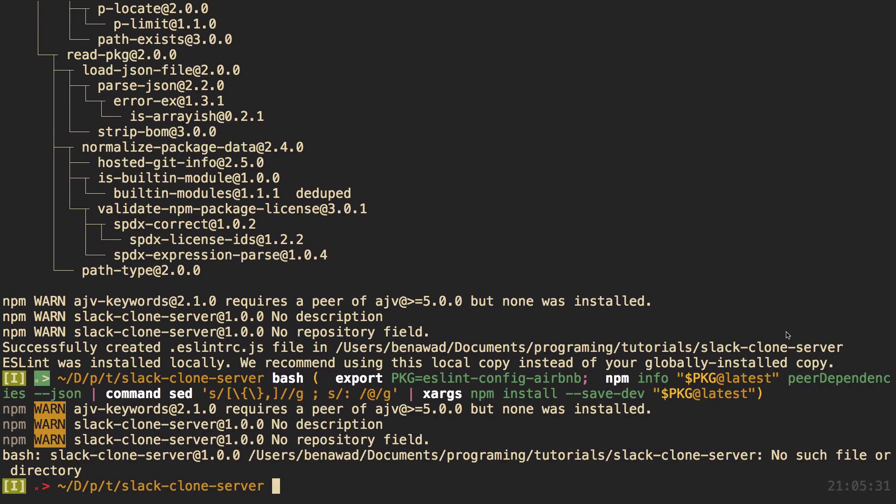
text(yarn ad)
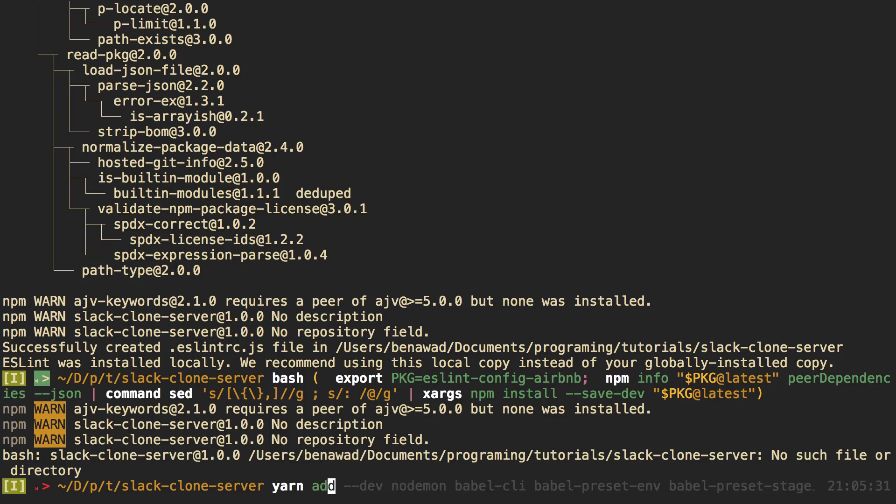
text(d )
text(apollo-)
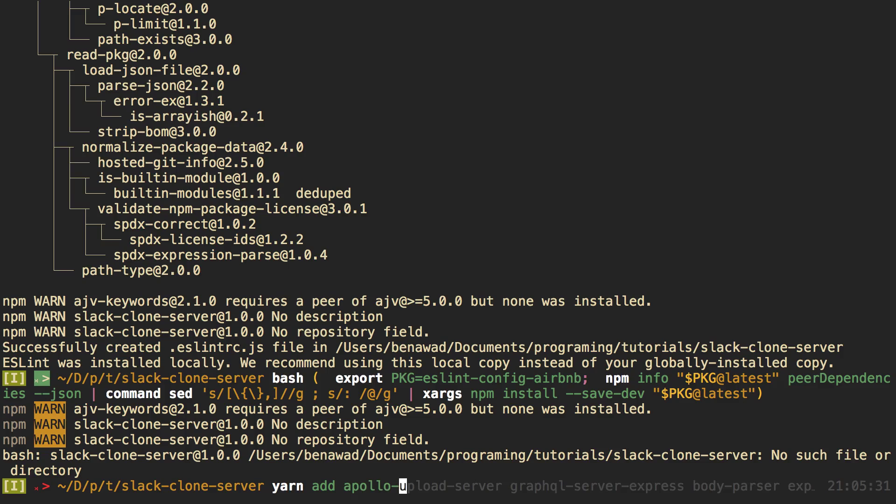
text(express)
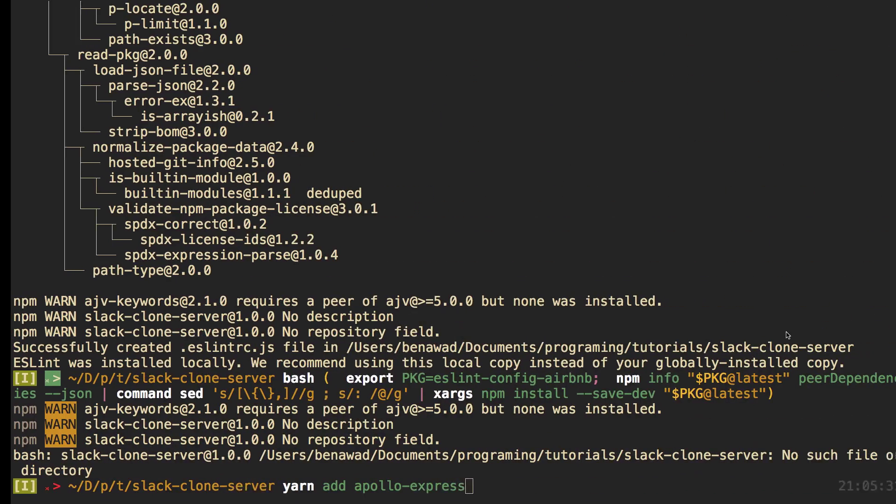
text(iserv)
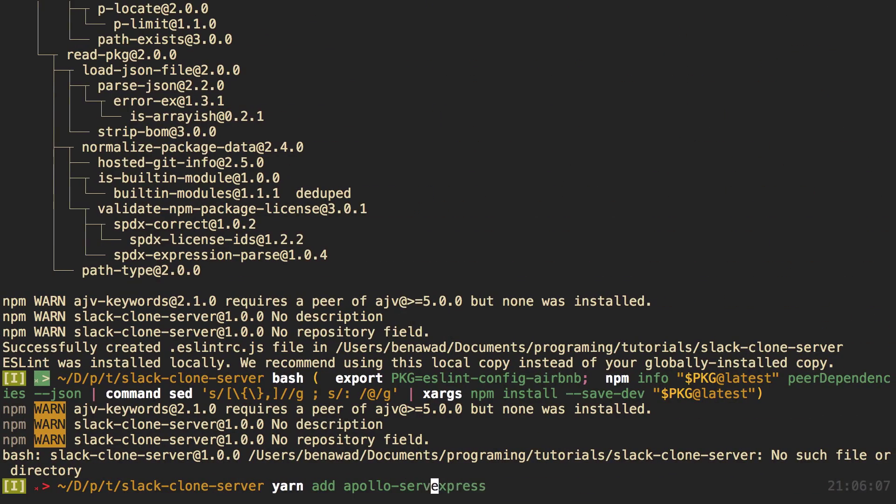
text(er-)
key(Escape)
text(A expr)
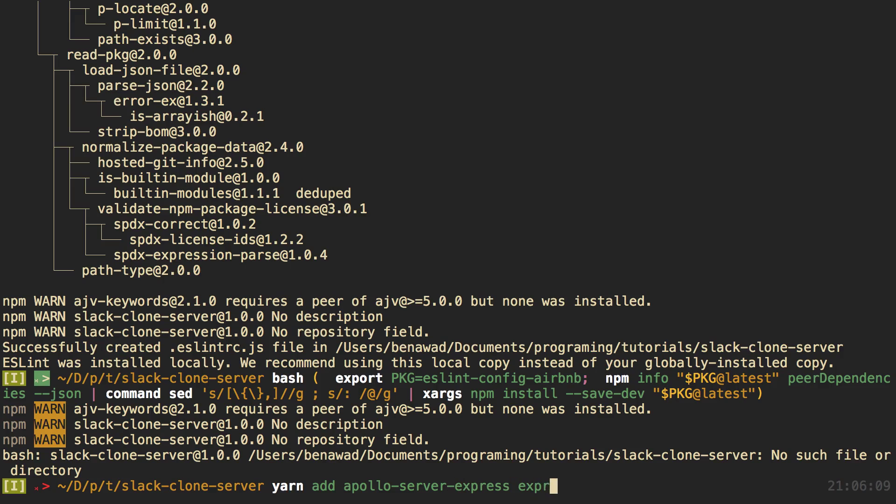
text(ess body-par)
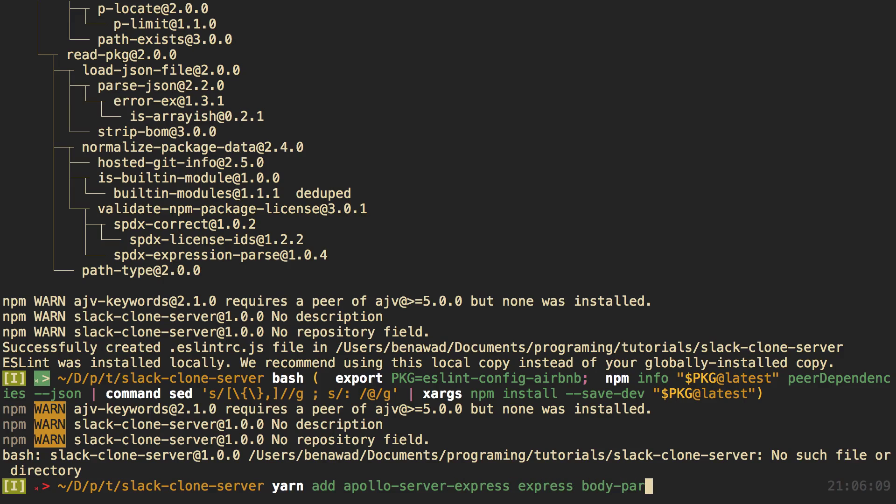
text(ser)
key(Return)
key(ctrl+Left)
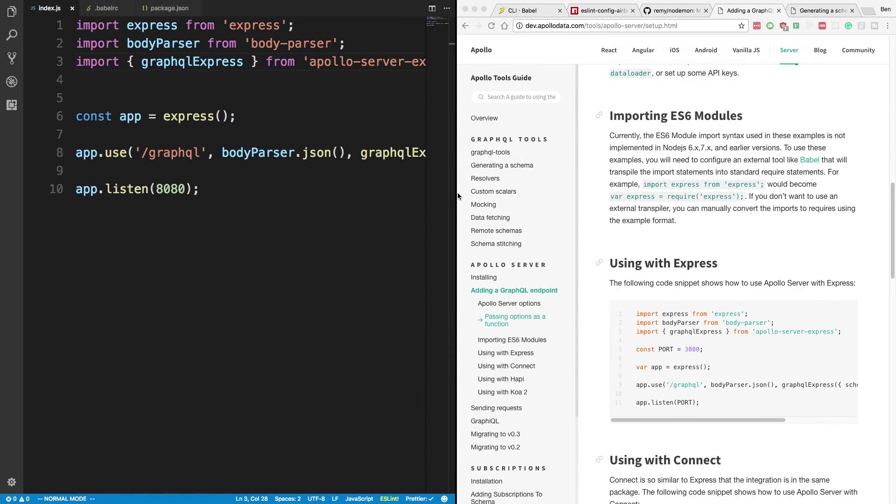
- Widen the code editor and break the app.use call before bodyParser
drag(457, 192, 566, 190)
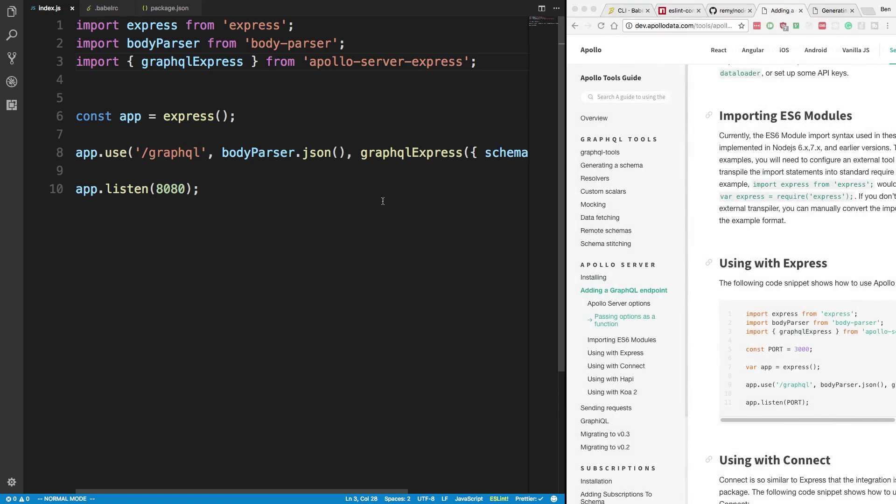
click(258, 152)
key(b)
key(b)
key(b)
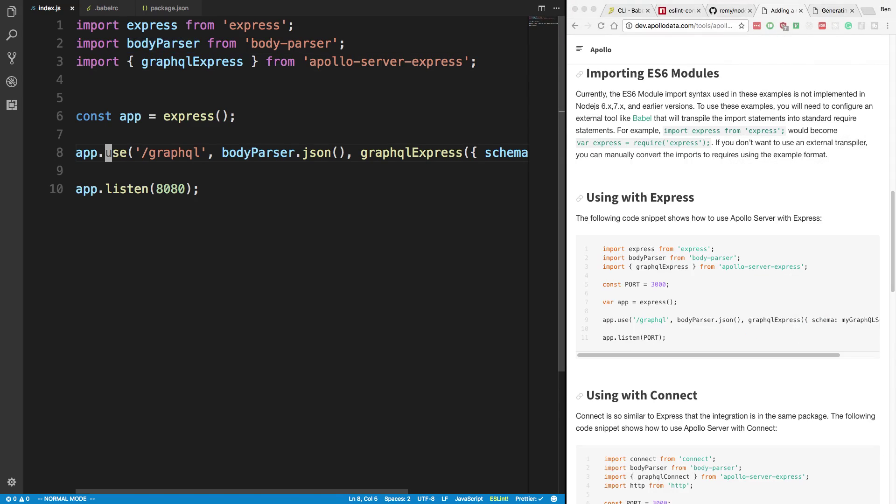
key(w)
key(w)
key(w)
key(i)
key(Return)
- Move the graphqlExpress argument of app.use onto its own line
key(Escape)
key(w)
key(w)
key(w)
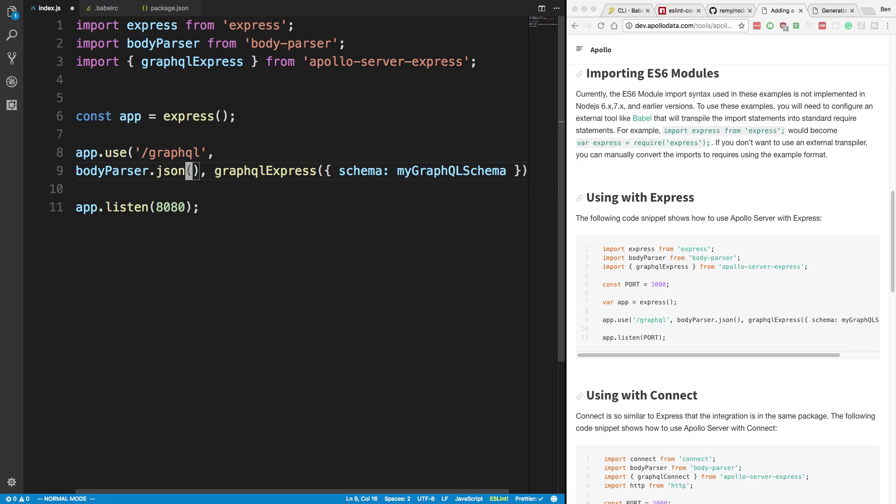
key(w)
key(w)
key(i)
key(Return)
key(Escape)
key(k)
key(j)
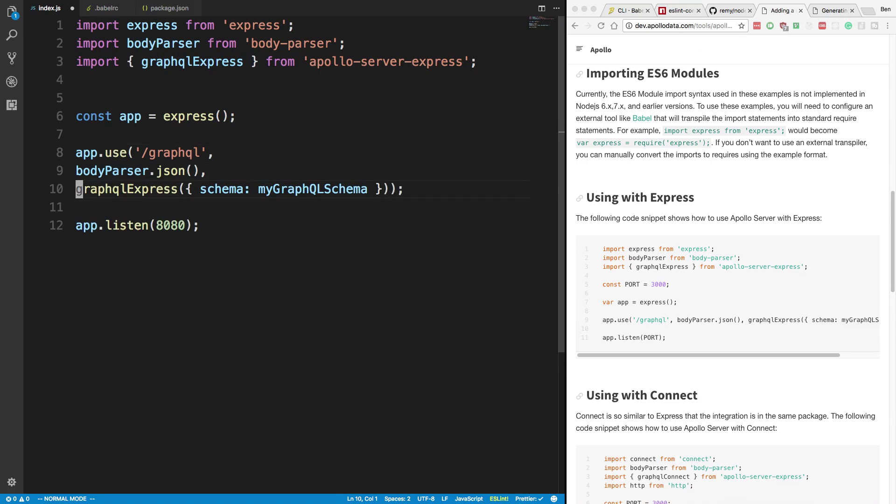
- Save index.js with Prettier formatting and show Chrome's 'Generating a schema' docs
click(312, 194)
key(super+s)
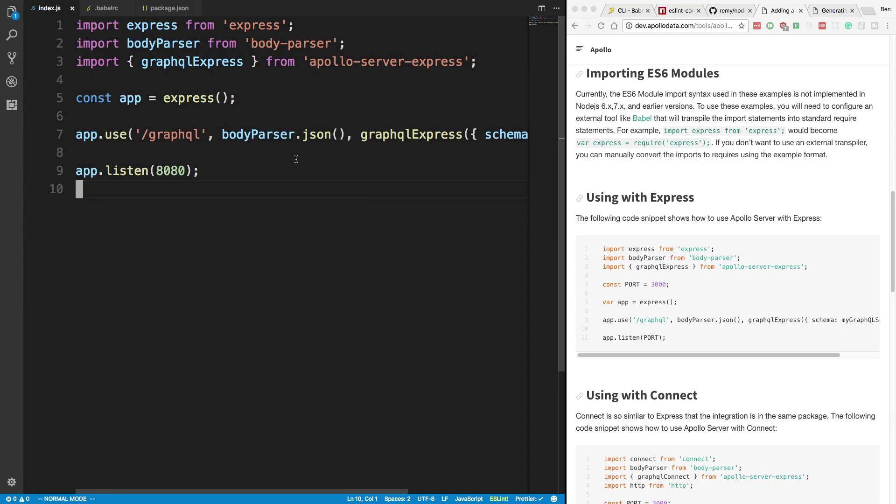
click(828, 13)
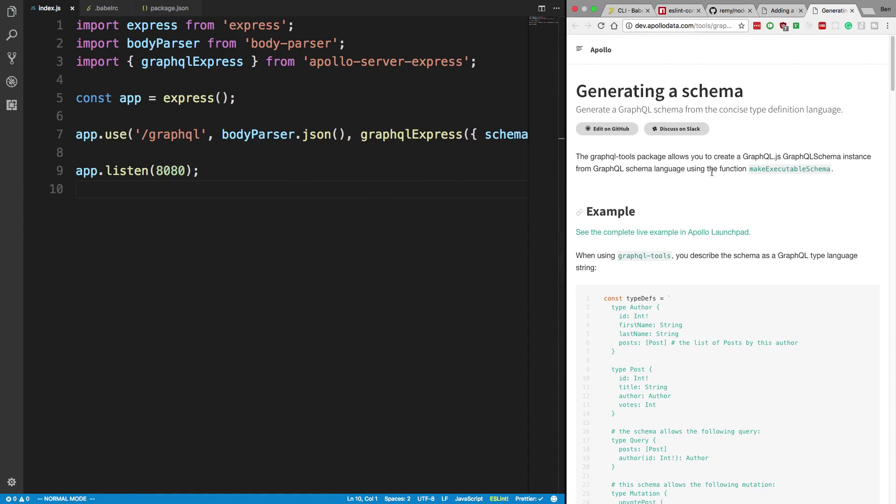
- Create a new schema.js file in the slack-clone-server project folder
click(11, 11)
click(42, 31)
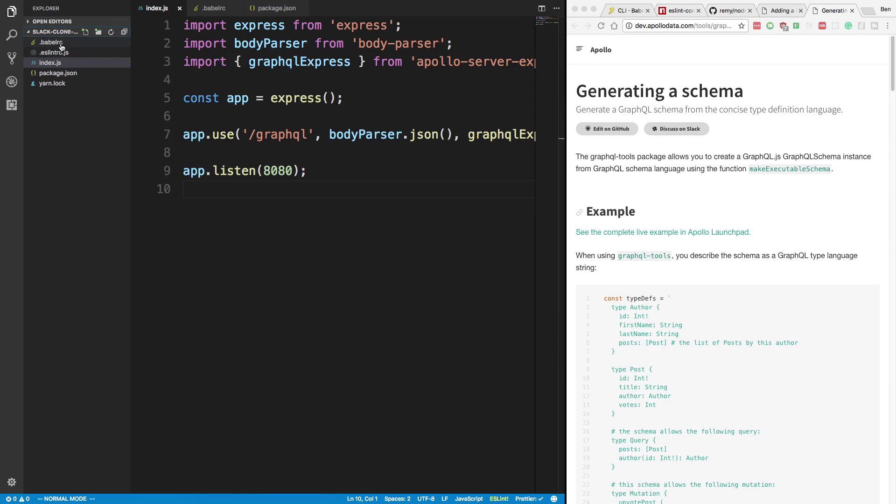
click(61, 137)
right_click(62, 137)
click(77, 143)
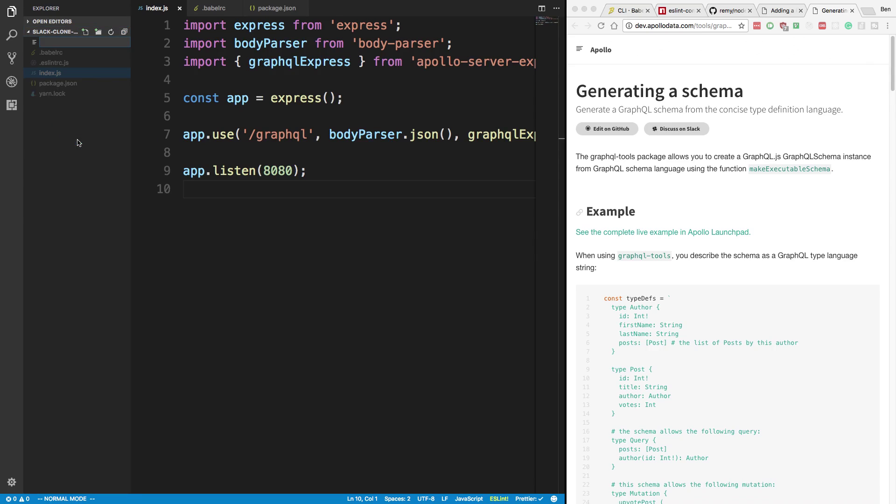
text(schema.js)
key(Return)
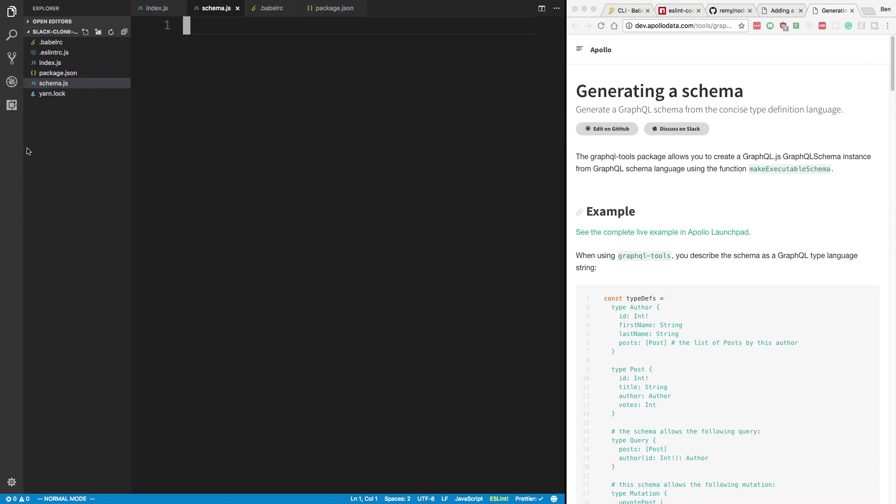
- Add a second new file, resolvers.js, and return to schema.js
right_click(83, 148)
click(89, 153)
text(resolv)
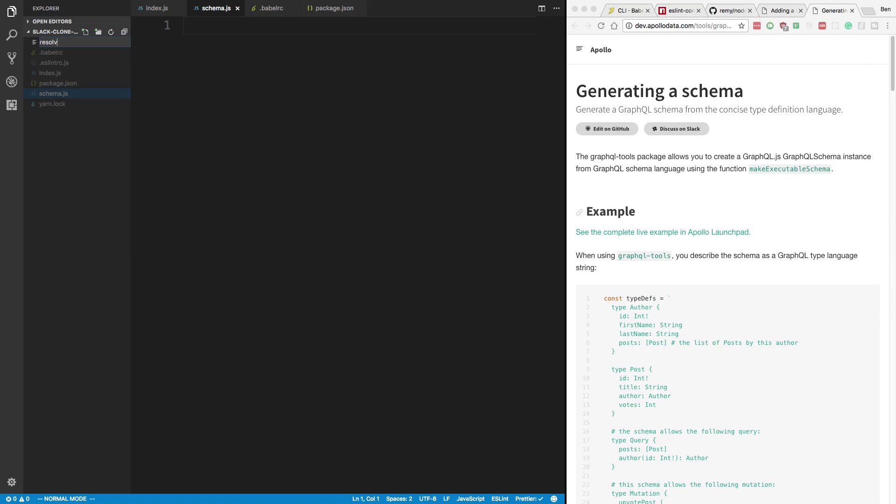
text(ers.js)
key(Return)
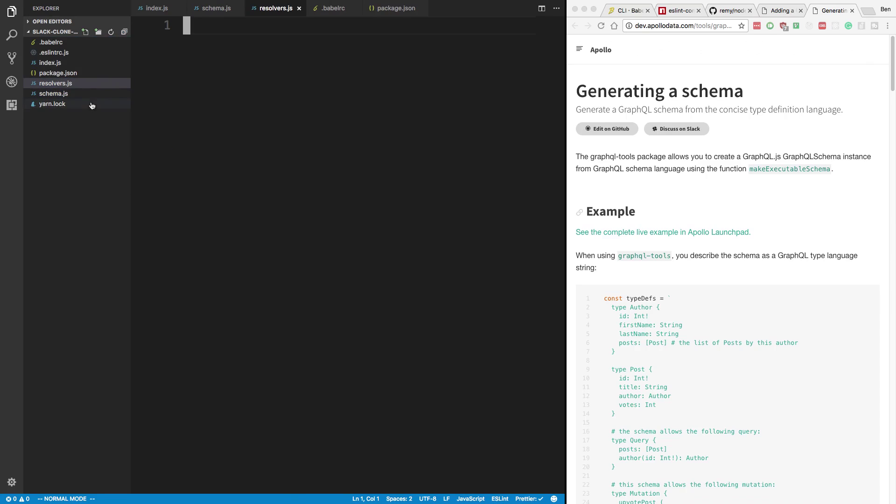
click(77, 93)
text(ie)
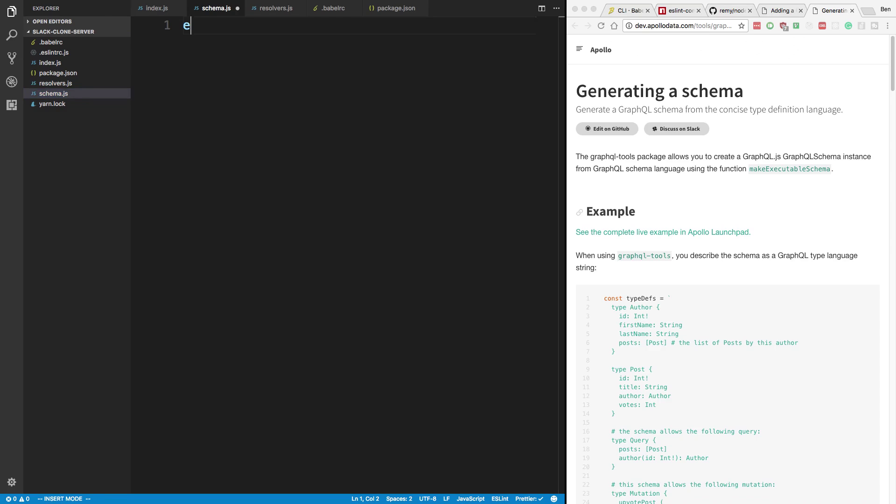
text(xport default `)
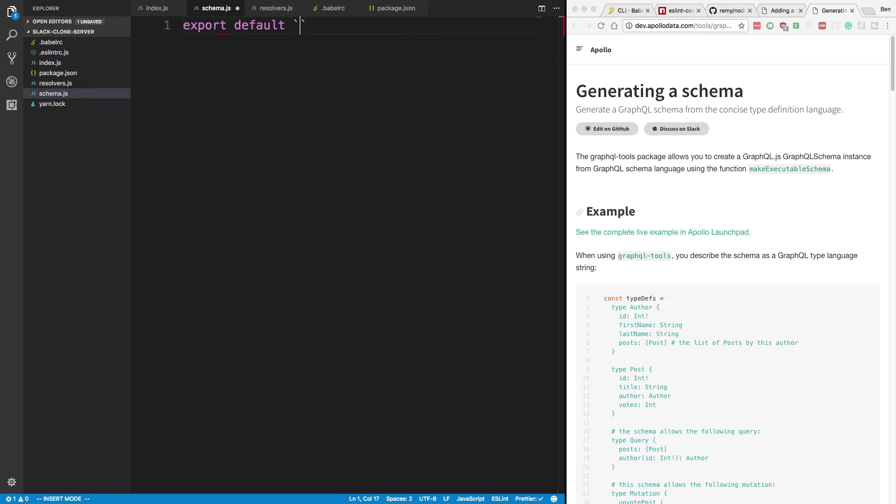
- Write export default `type Query { hi: String }` in schema.js and save with :w
key(Return)
key(Escape)
text(a;)
key(Escape)
key(O)
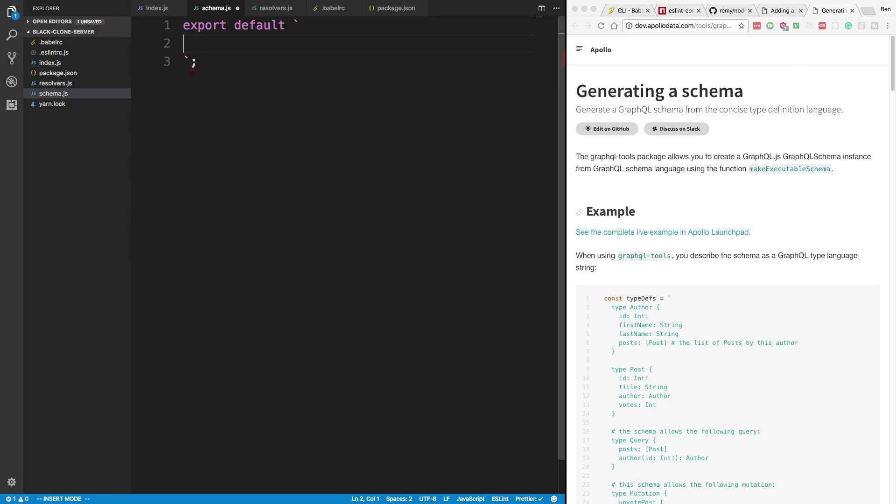
key(Tab)
text(tp)
key(BackSpace)
text(ype Query )
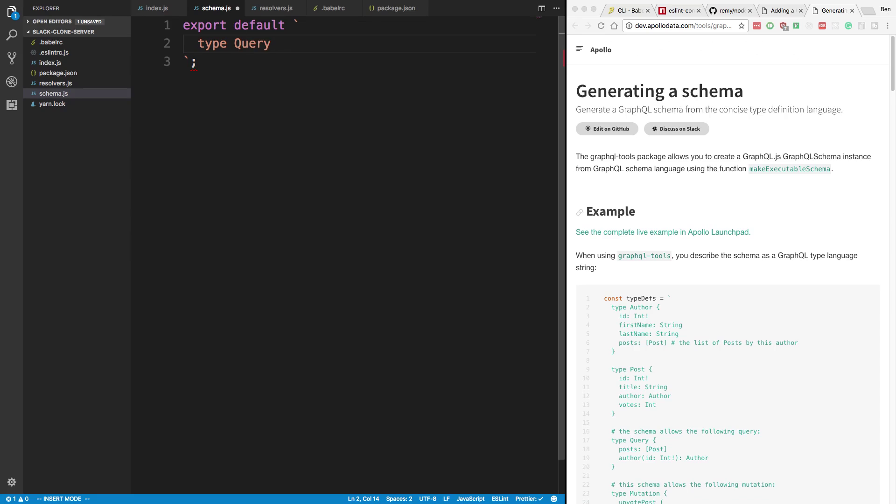
text({)
key(Return)
text(hi: )
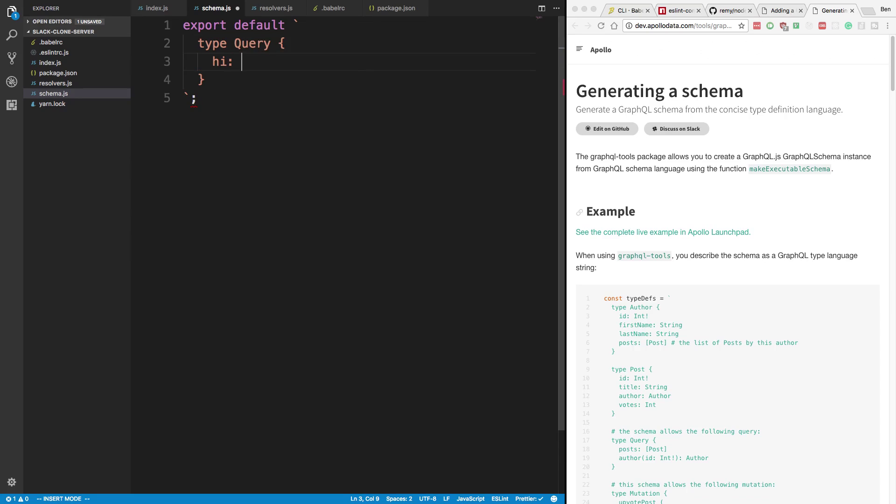
text(String)
key(Escape)
text(:w)
key(Return)
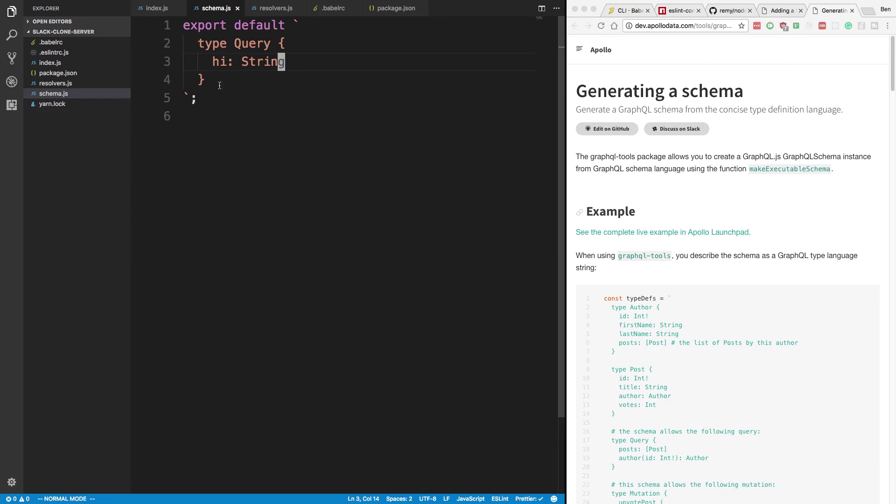
text(gt)
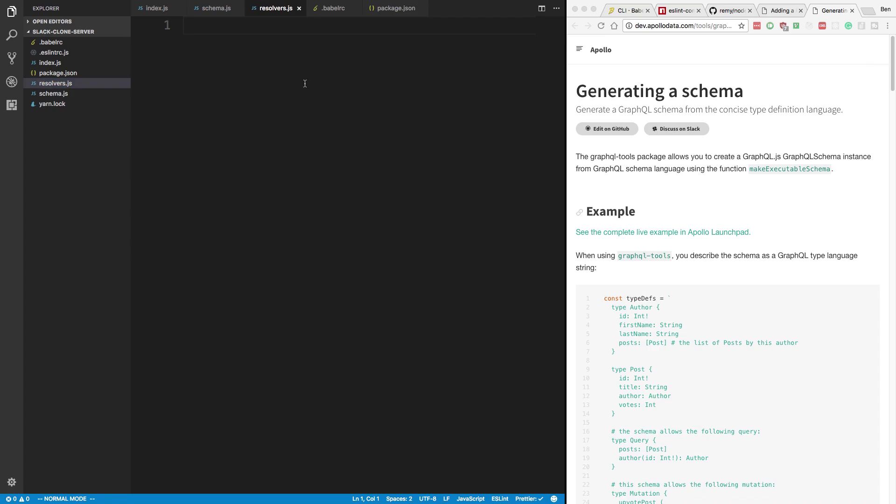
text(iimport)
- Write the Query resolver in resolvers.js, with hi returning 'hi', and save it with Prettier
key(BackSpace)
key(BackSpace)
key(BackSpace)
key(BackSpace)
key(BackSpace)
key(BackSpace)
text(expor)
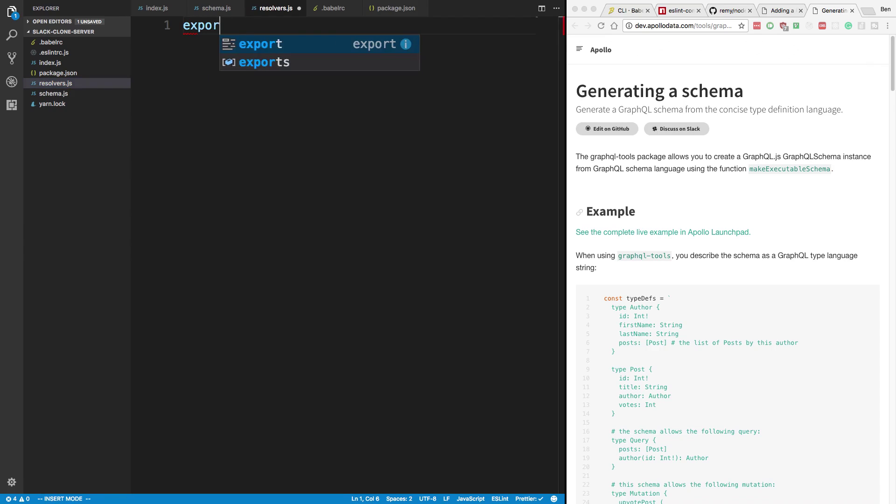
text(t default {)
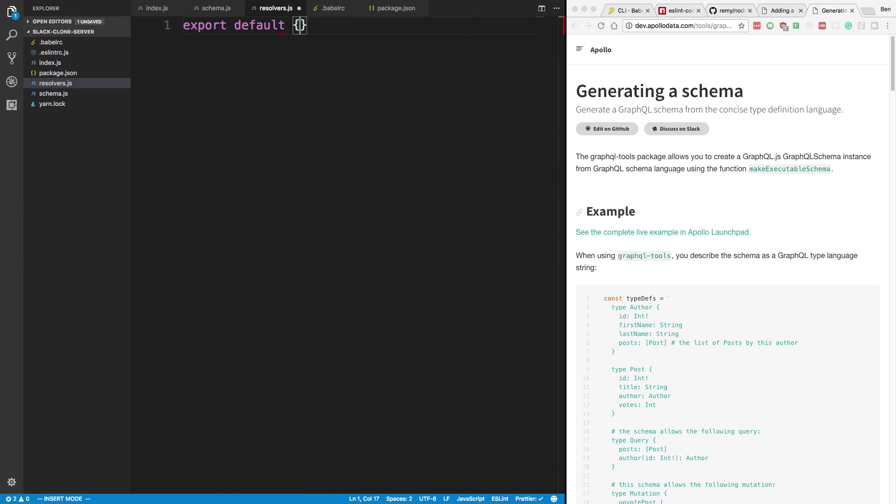
key(Return)
click(224, 14)
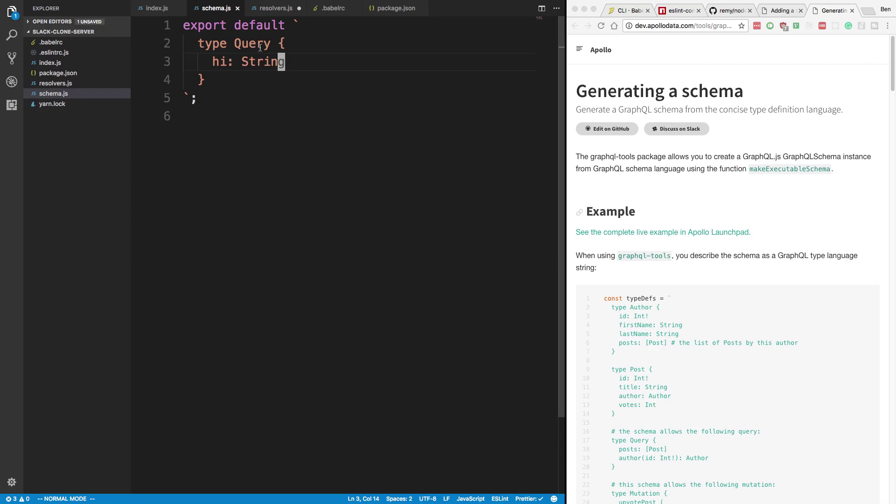
click(276, 9)
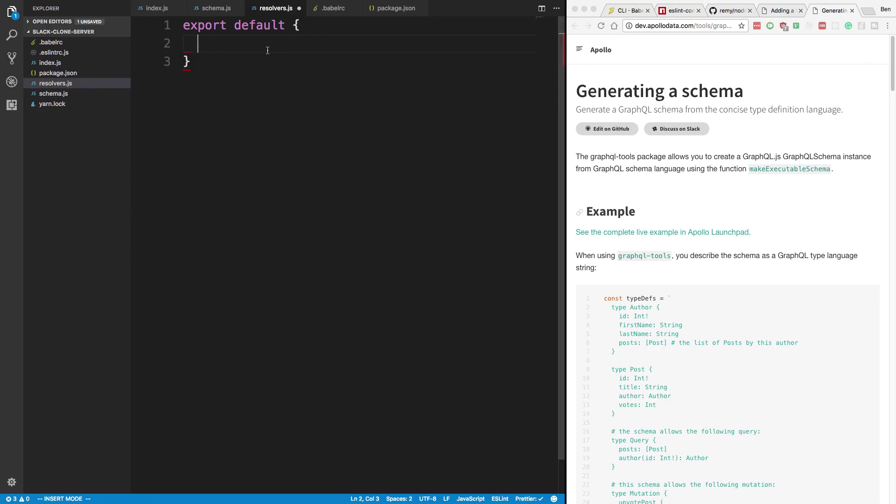
text(Query)
key(BackSpace)
text(: {)
key(Return)
text(hi)
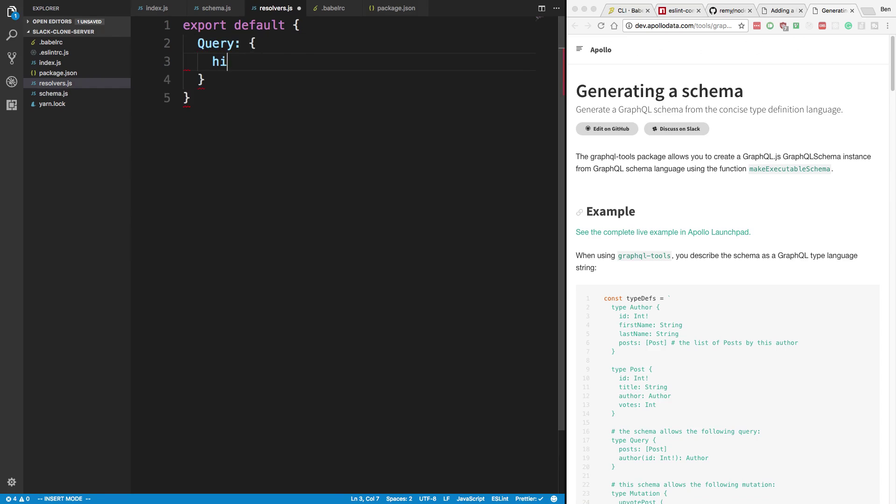
text(: ()
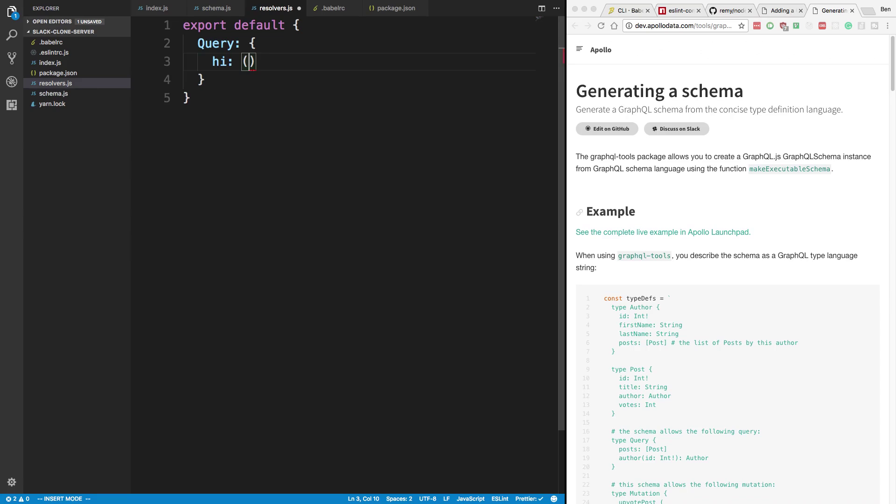
text(parent, )
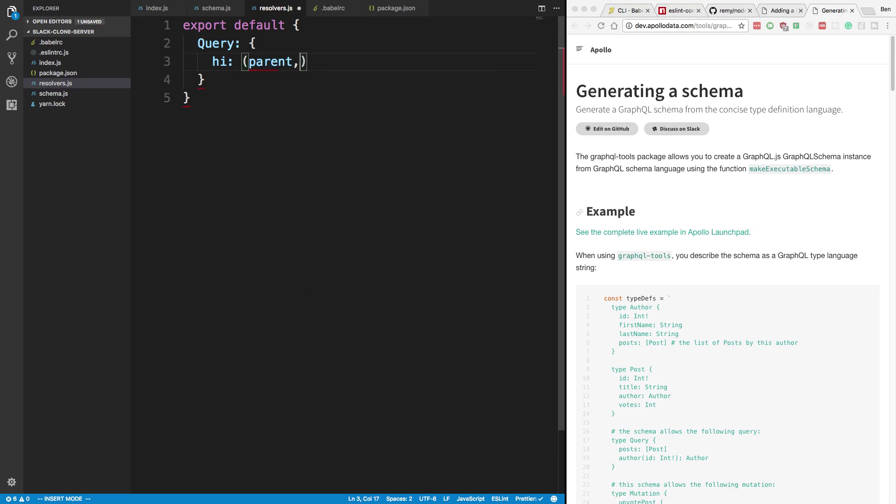
text(args, context)
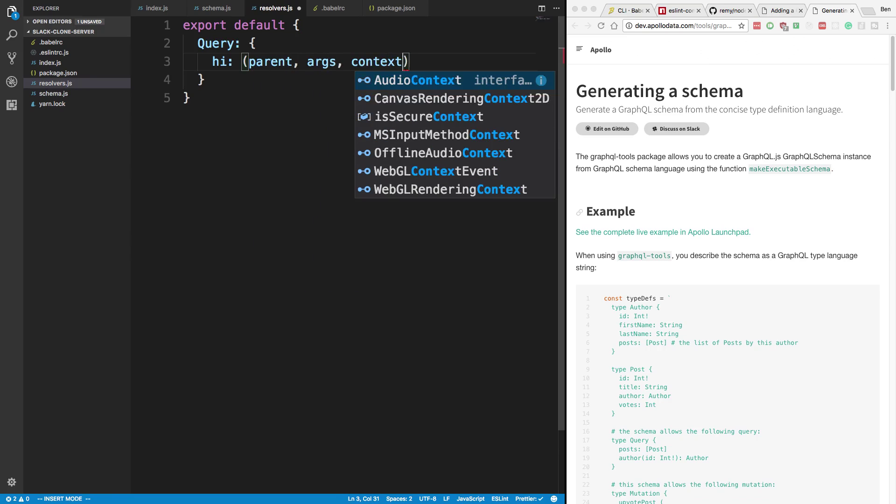
text(, info) =)
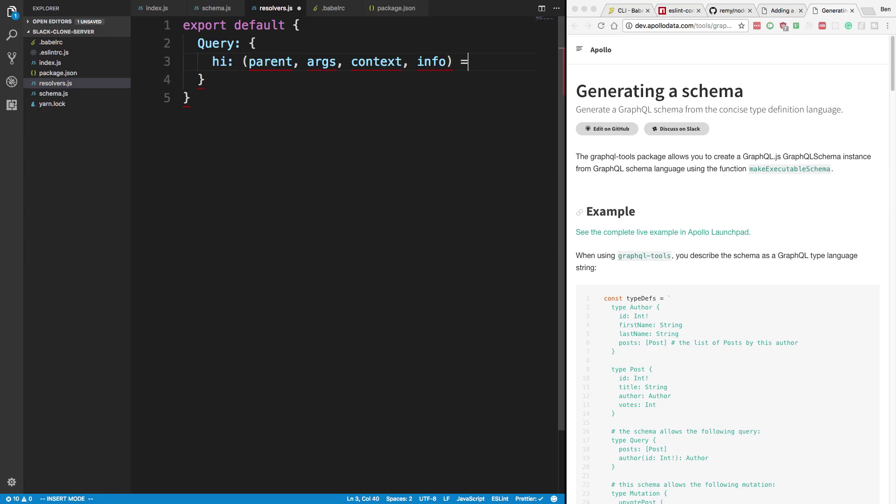
text(> 'hi)
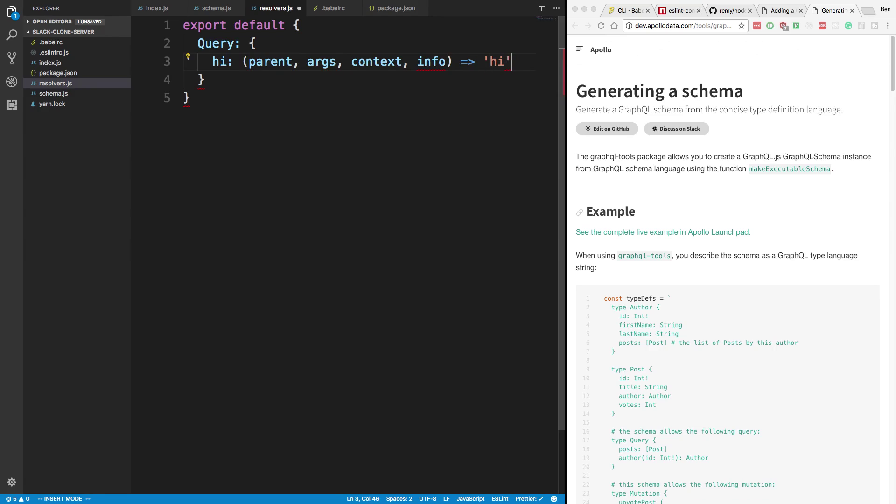
key(Escape)
text(args)
text(,)
key(Escape)
key(ctrl+s)
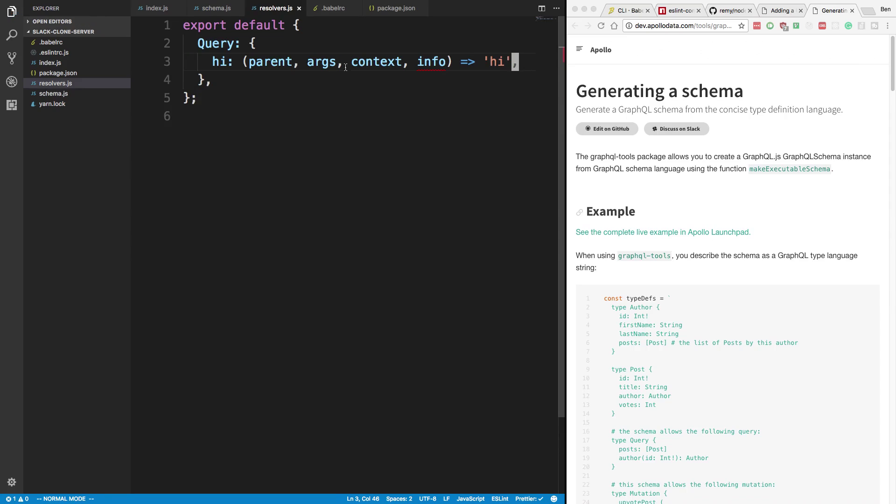
- Review schema.js, then go to the /graphql route line in index.js
click(216, 8)
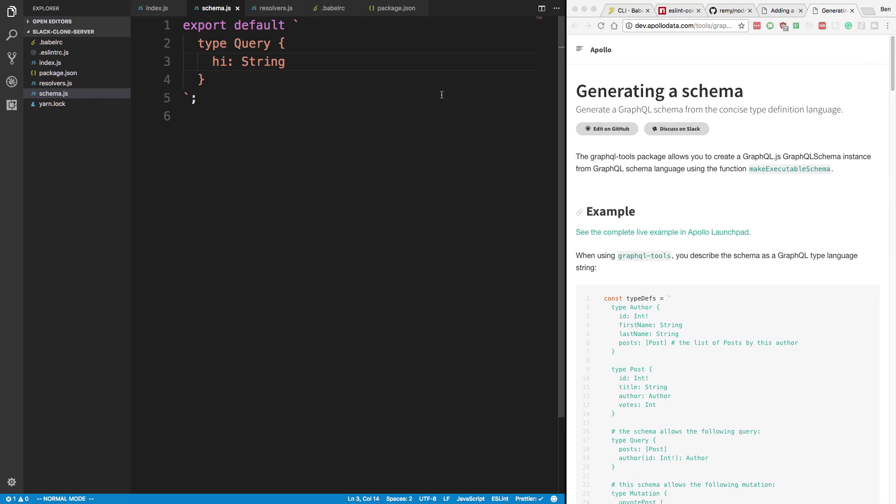
click(147, 14)
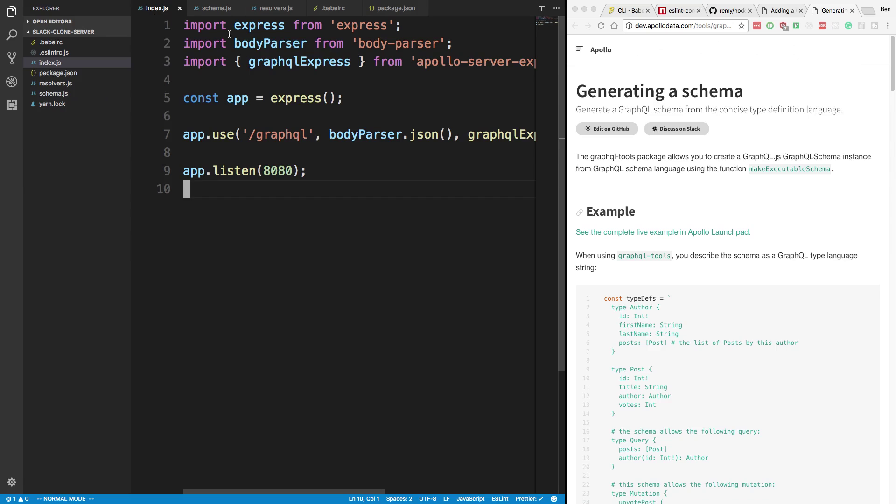
click(299, 153)
key(k)
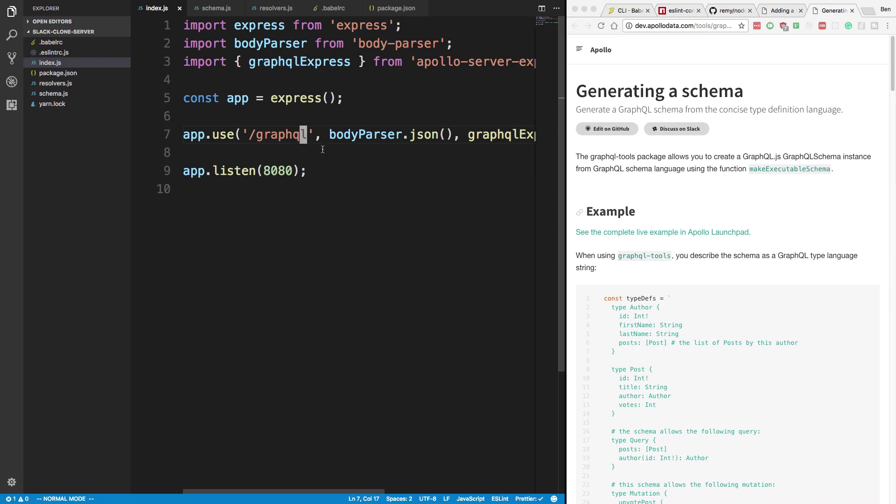
- Run yarn start in the terminal; it crashes with "Cannot find module 'graphql'"
key(super+Tab)
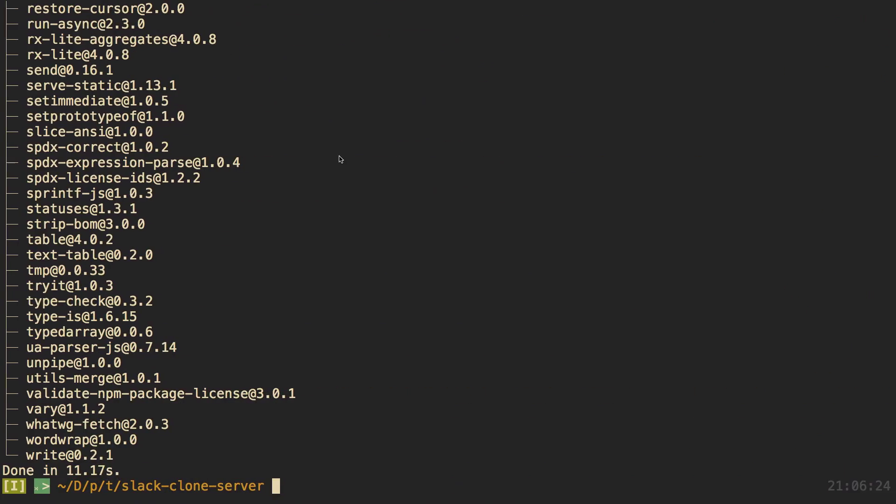
text(npm)
key(BackSpace)
key(BackSpace)
key(BackSpace)
text(y)
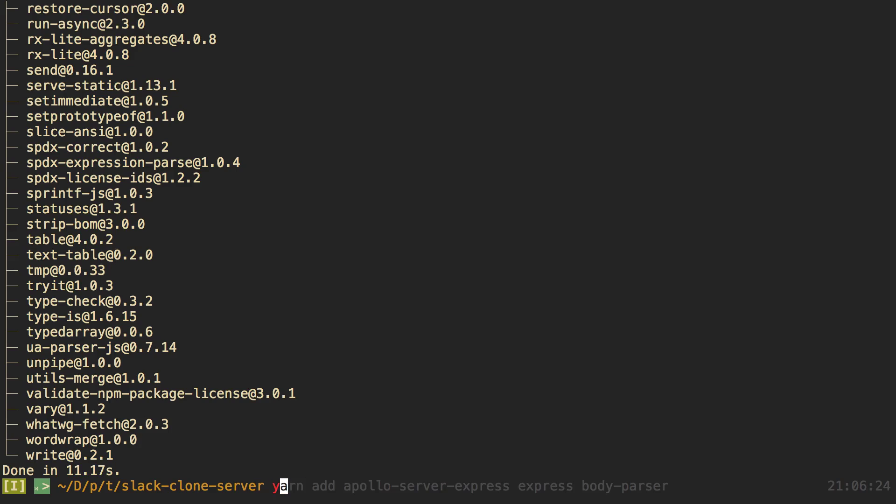
text(arn start)
key(Return)
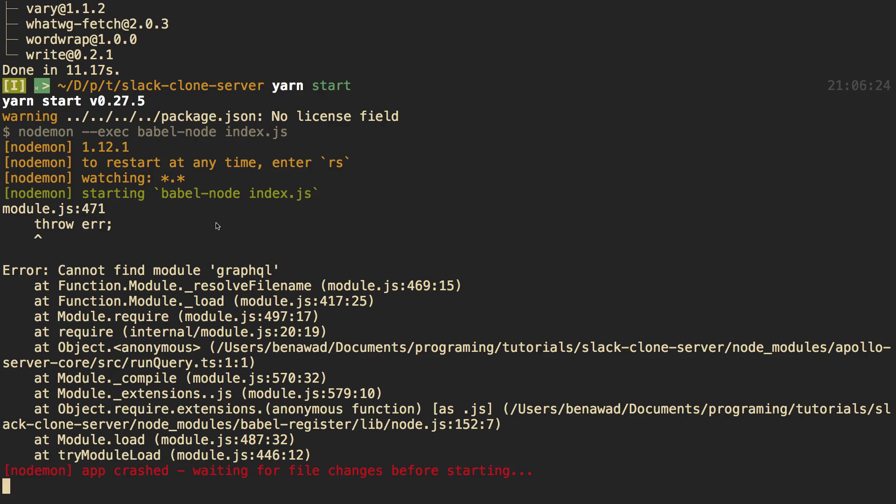
- Run yarn add graphql in VS Code's integrated terminal, saving graphql 0.11.7
key(super+Tab)
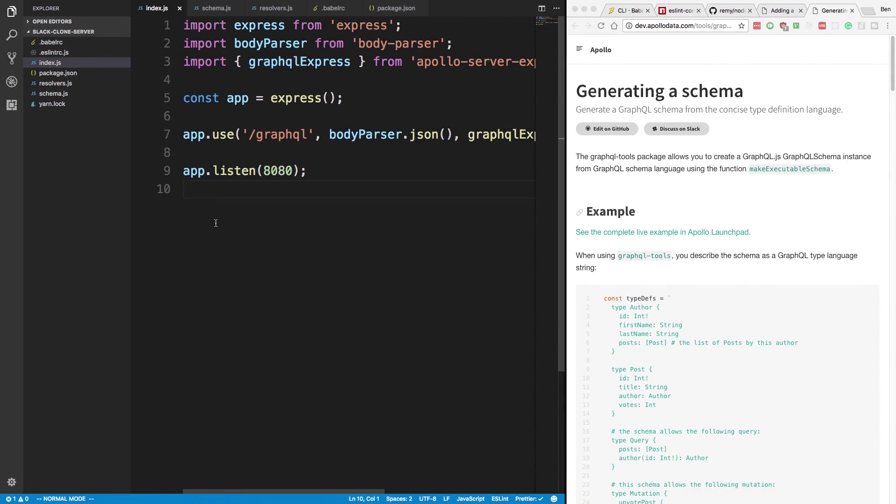
key(ctrl+grave)
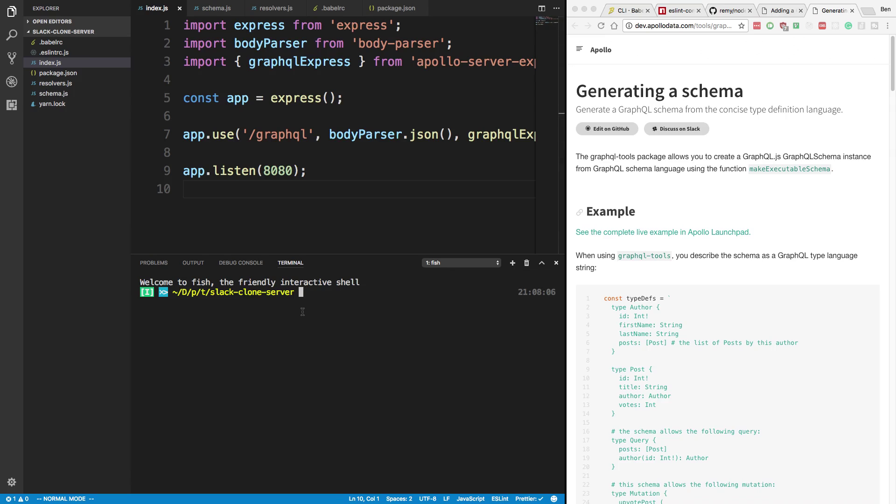
text(ya)
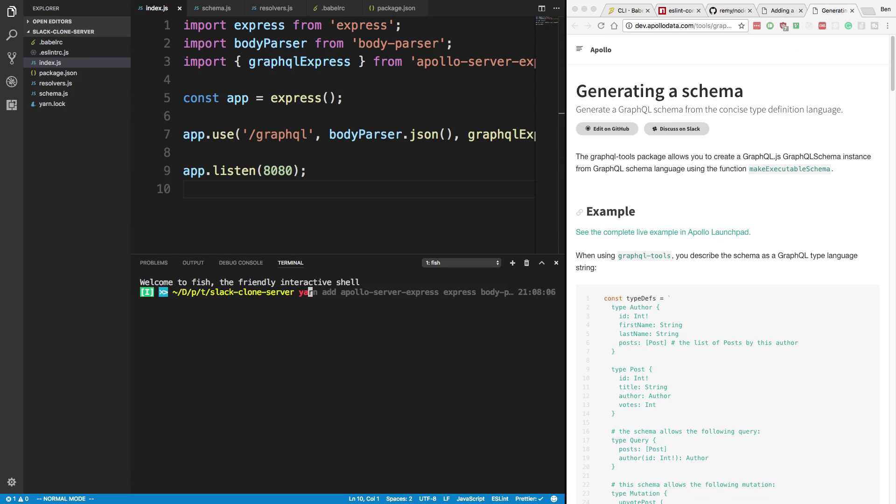
text(rn add graphql)
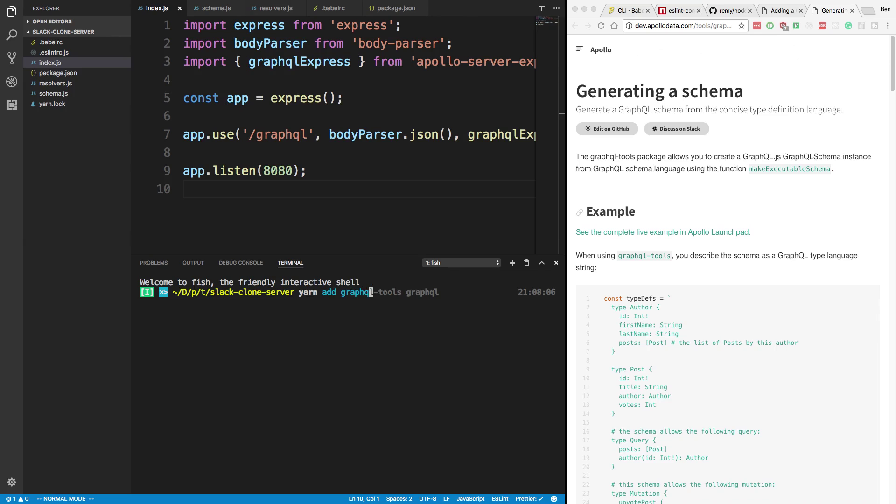
key(Return)
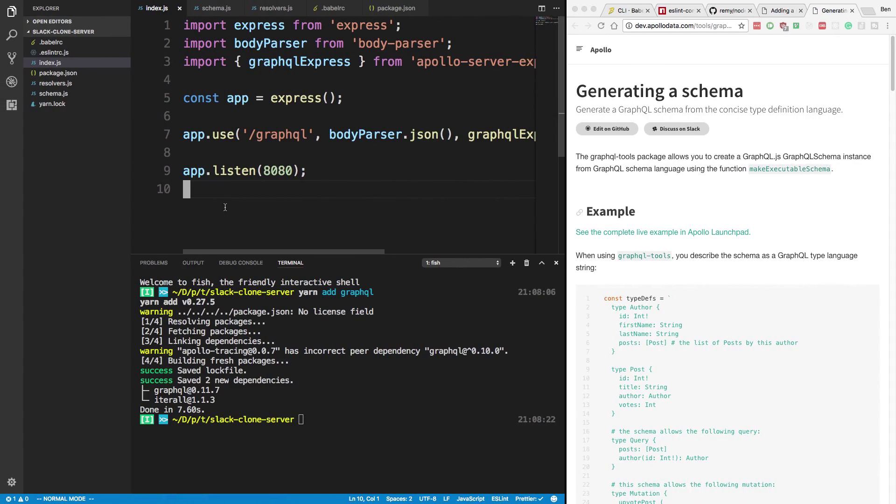
- Hide the terminal and add import typeDefs from './schema' below the existing imports
key(ctrl+grave)
key(k)
key(k)
key(k)
key(k)
key(o)
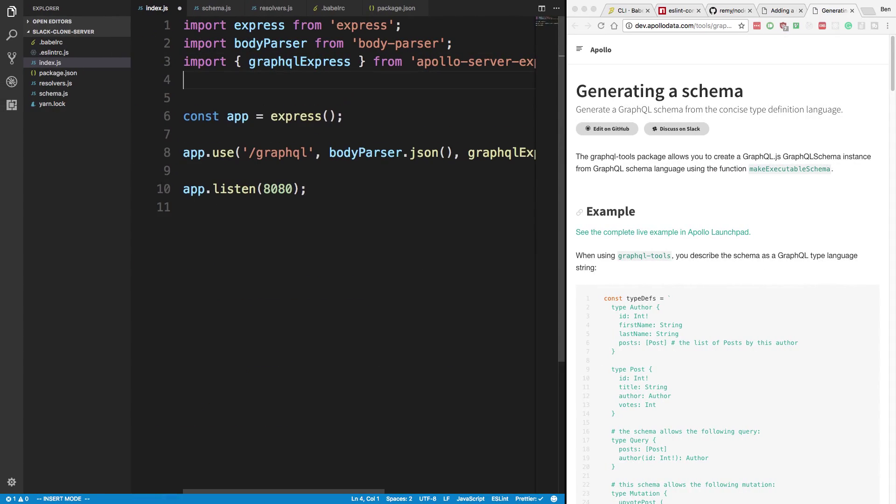
key(Return)
text(import scheam )
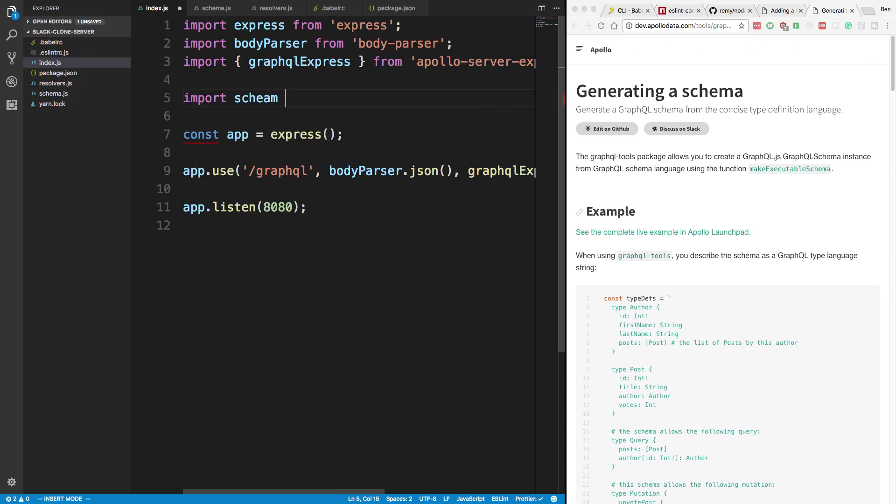
text(f)
key(BackSpace)
key(BackSpace)
key(BackSpace)
text(rom ')
text(./schema';)
key(Escape)
key(b)
key(b)
key(b)
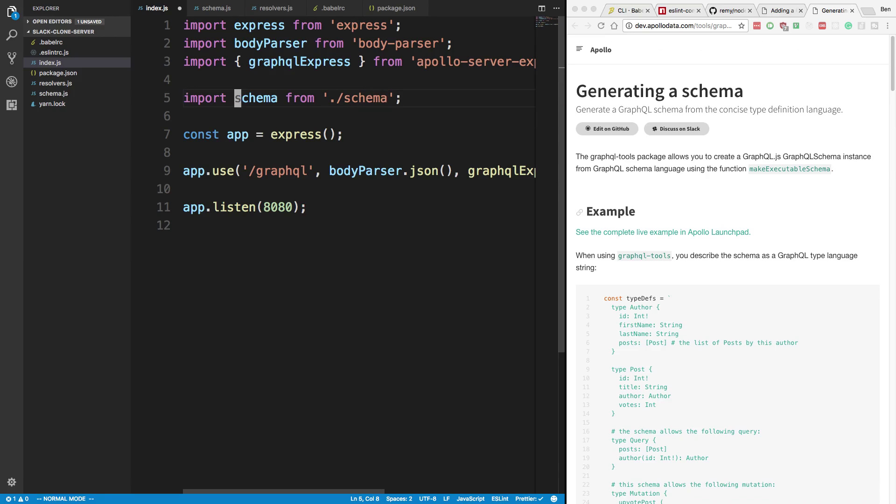
text(cwtypeDefs)
- Start another import line and look up makeExecutableSchema in the Apollo docs
key(Escape)
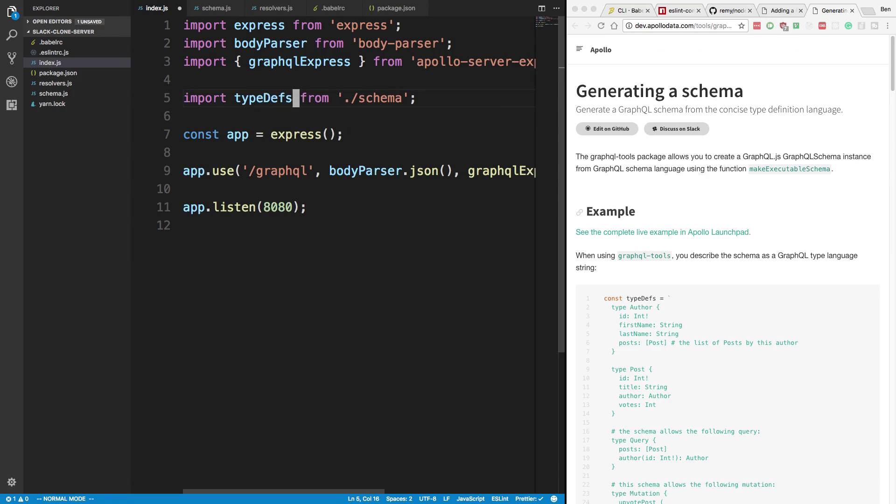
text(oimport)
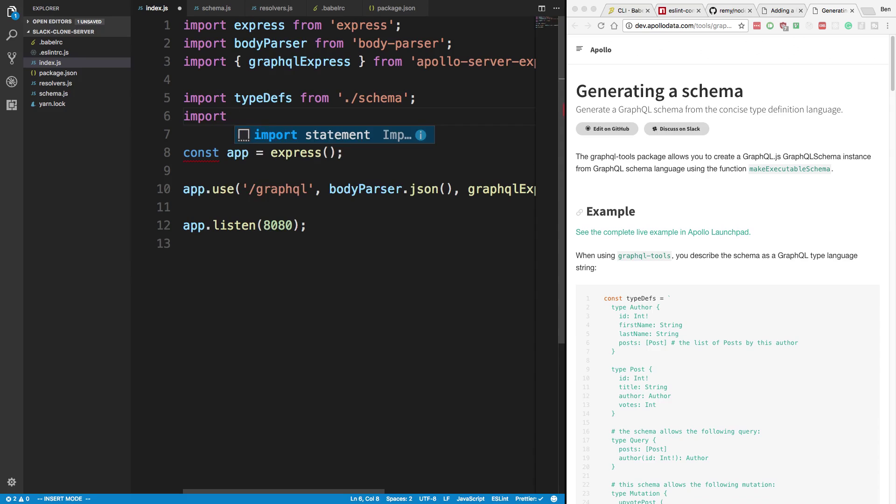
click(706, 227)
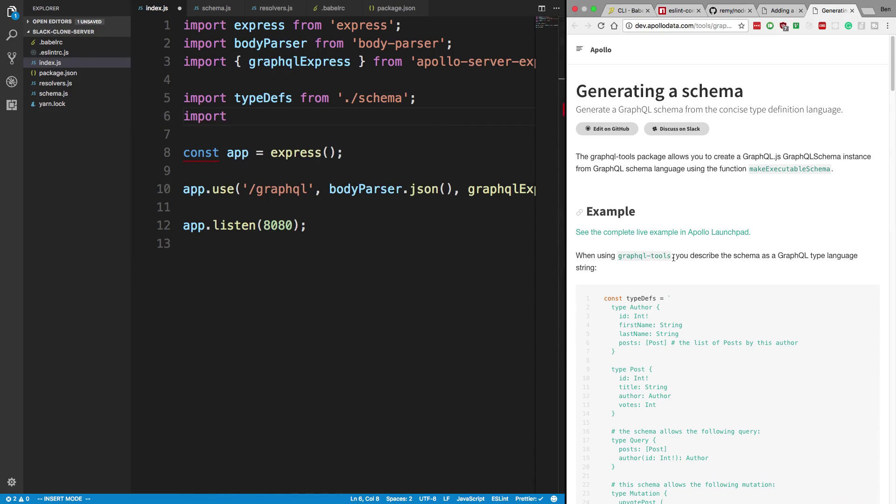
scroll(672, 257, down, 5)
scroll(673, 266, down, 2)
scroll(674, 277, down, 1)
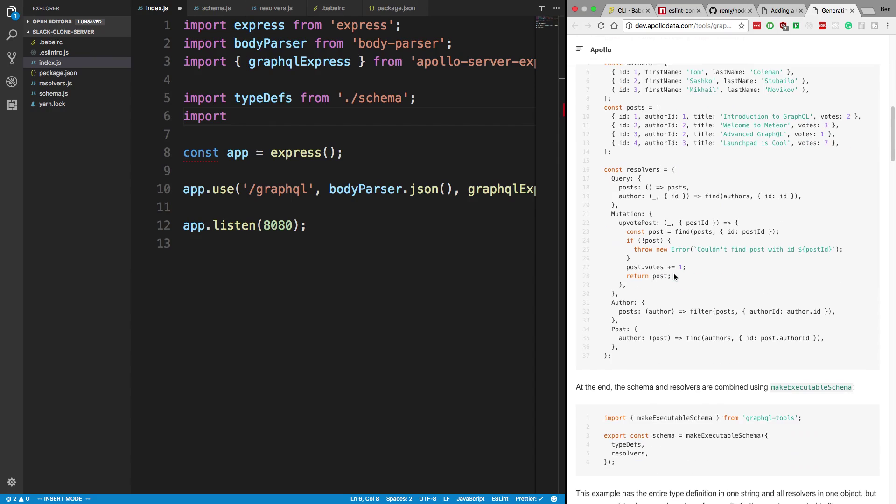
scroll(674, 276, down, 1)
scroll(651, 317, down, 3)
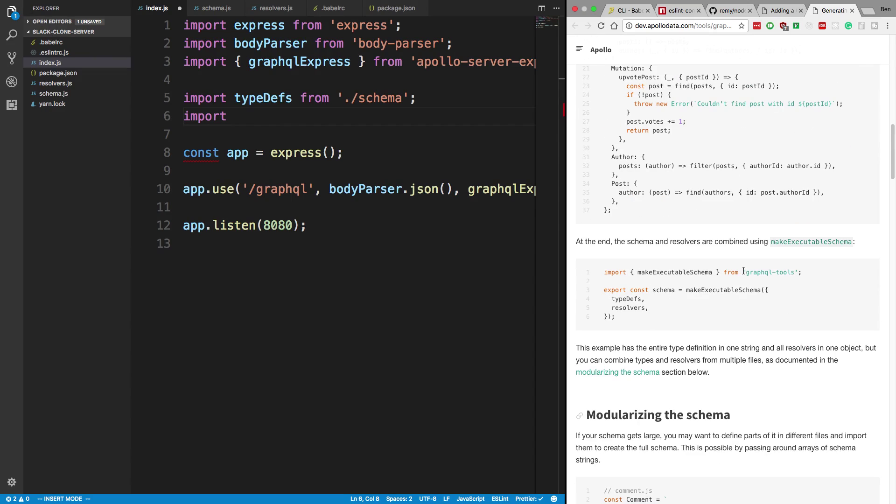
key(super+Tab)
key(super+Tab)
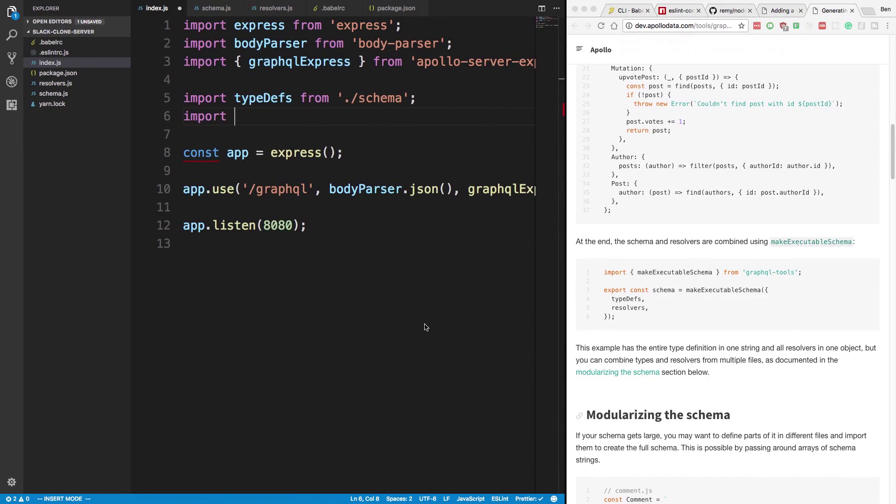
- Run yarn add graphql-tools in the integrated terminal, then hide the terminal
key(ctrl+grave)
text(yarn )
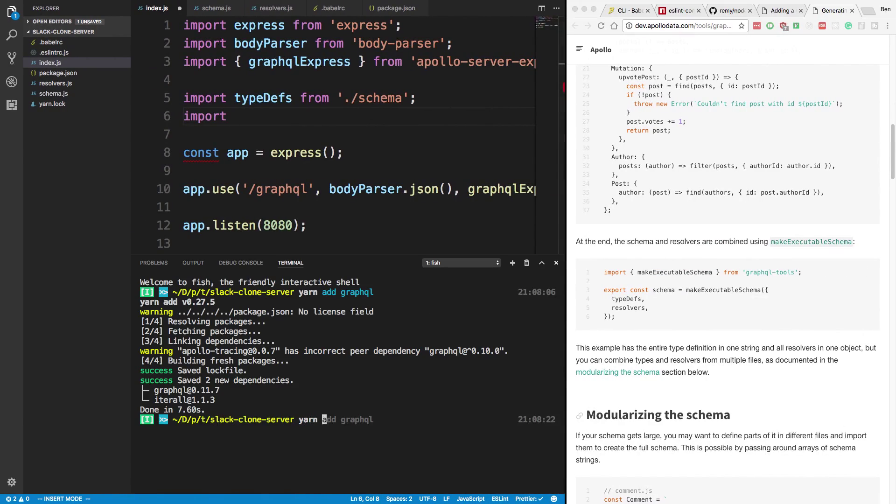
text(add graphql-tools)
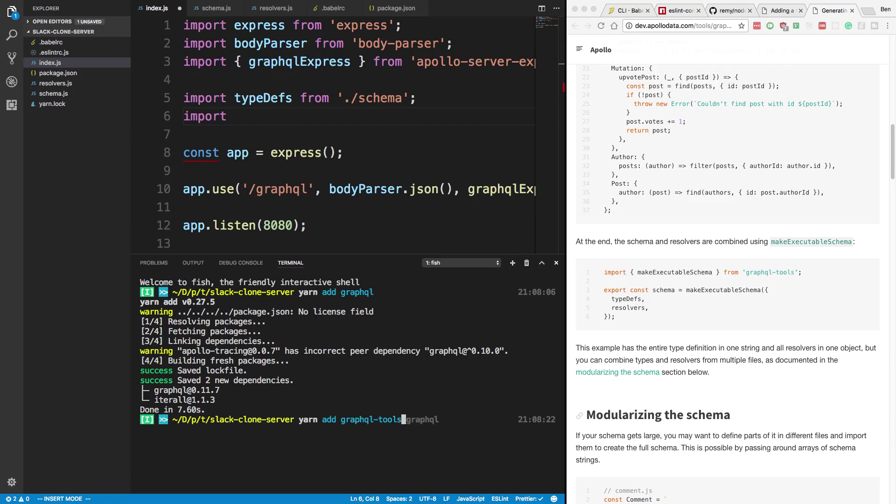
key(Return)
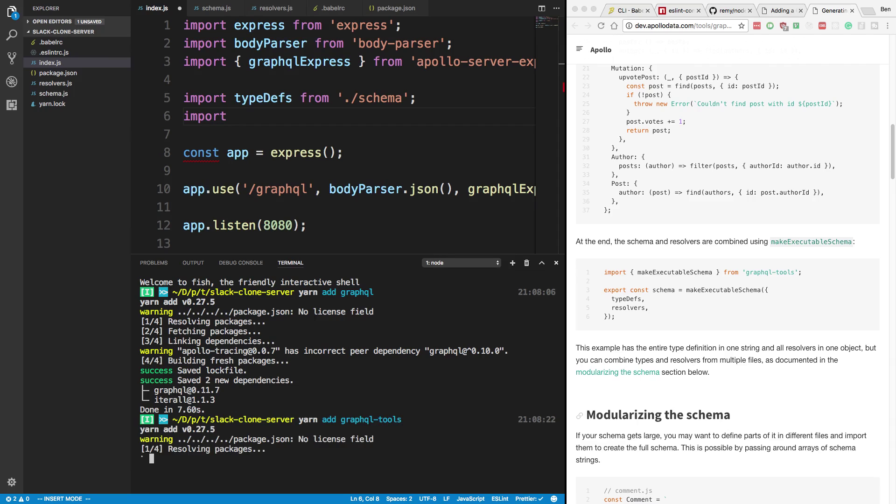
key(ctrl+grave)
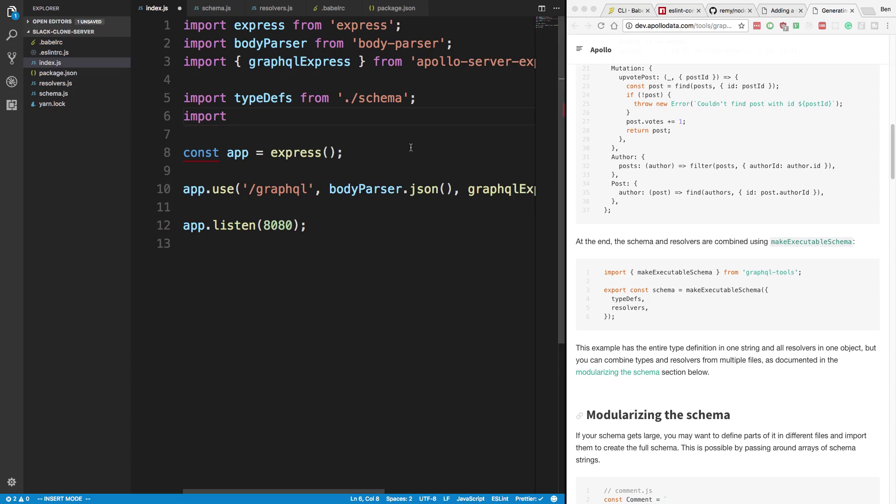
text(resolve)
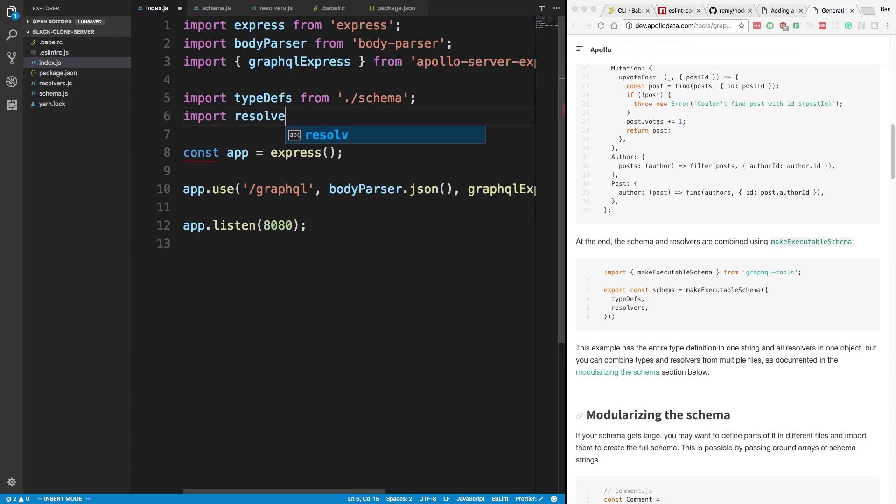
text(rs from './reso)
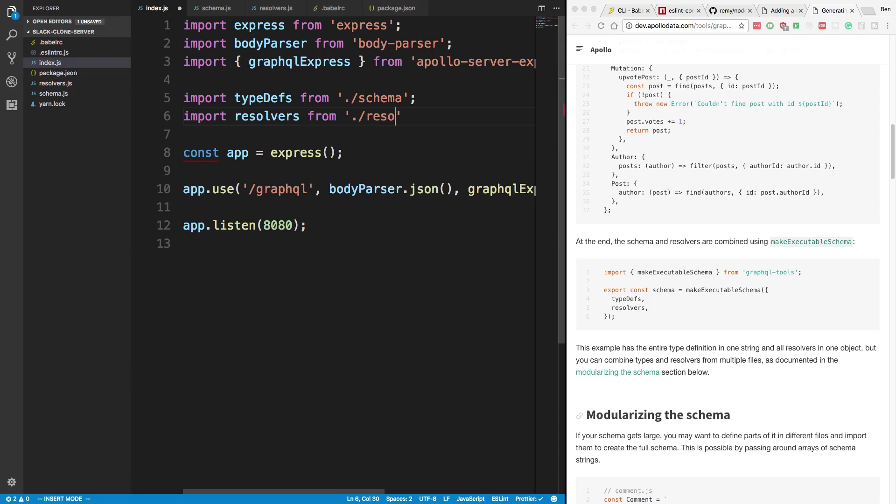
text(lvers';)
- Finish the resolvers import and copy the makeExecutableSchema sample from the Apollo docs
key(Escape)
click(634, 316)
mouse_move(633, 317)
mouse_down()
mouse_move(600, 280)
mouse_move(605, 272)
mouse_up()
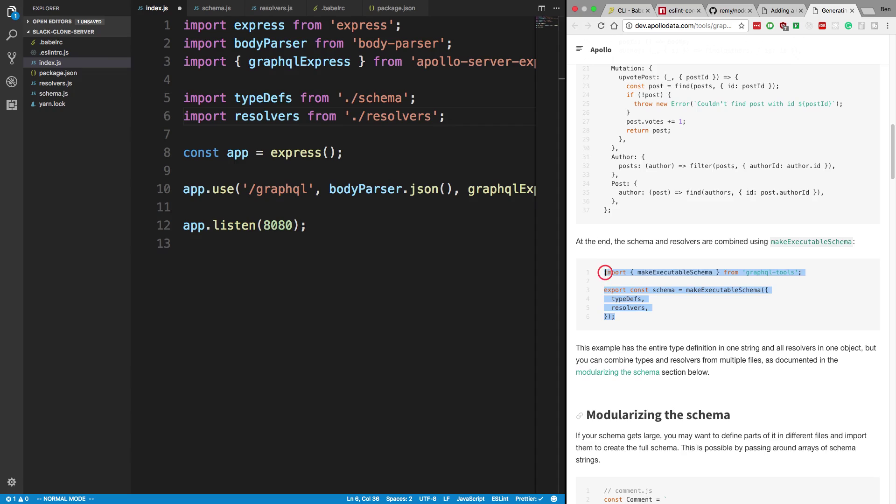
click(254, 110)
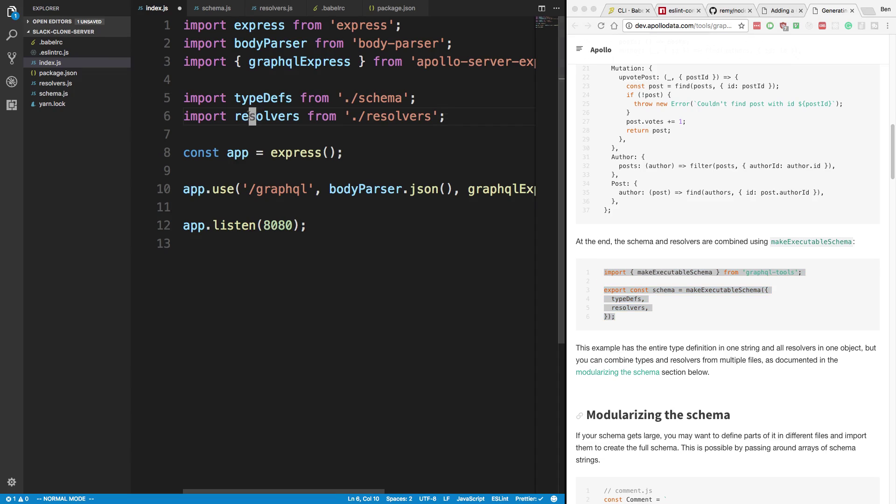
- Paste the makeExecutableSchema sample below the imports in index.js
key(j)
key(o)
key(super+v)
key(Escape)
- Move the graphql-tools makeExecutableSchema import up with the other imports
key(k)
key(k)
key(k)
key(k)
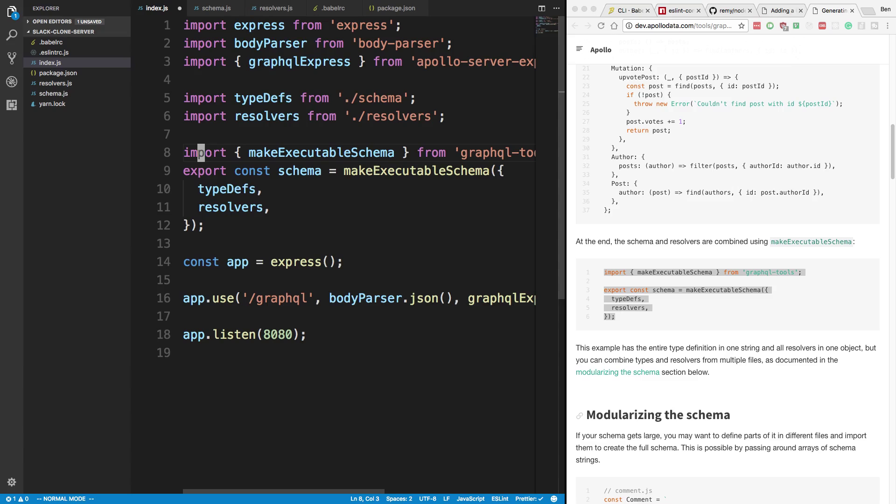
key(d)
key(d)
key(k)
key(k)
key(k)
key(shift+p)
key(j)
key(j)
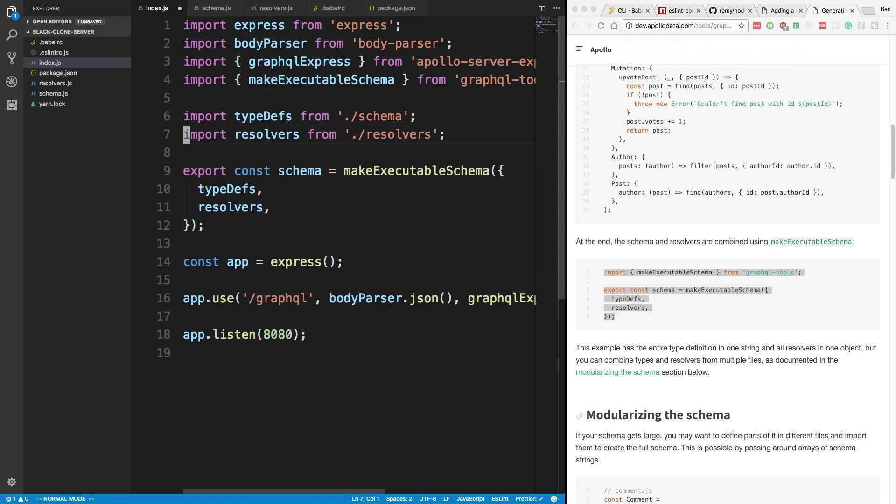
key(j)
key(j)
key(j)
key(j)
key(j)
key(j)
key(j)
key(j)
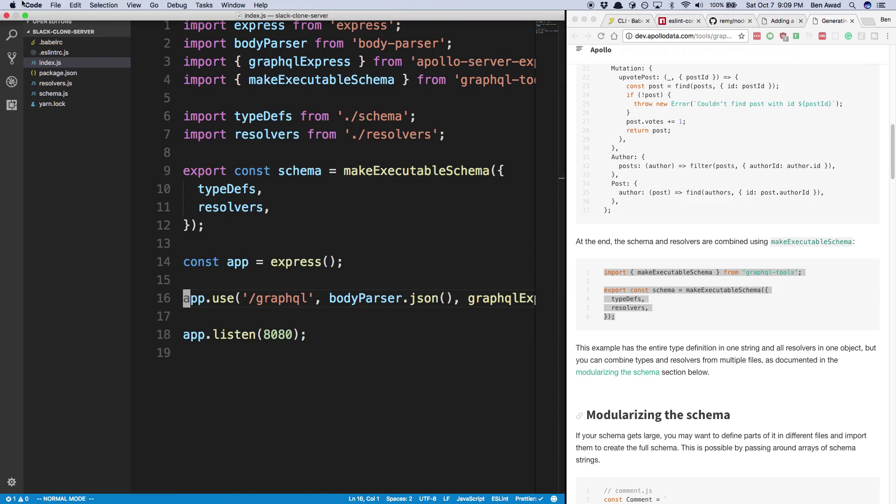
- Review the typeDefs and resolvers imports and the schema.js and resolvers.js files
click(30, 17)
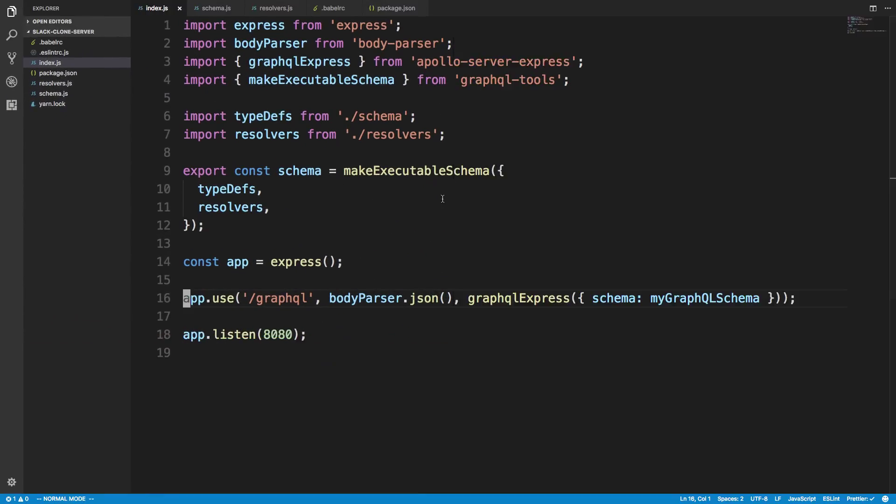
click(566, 175)
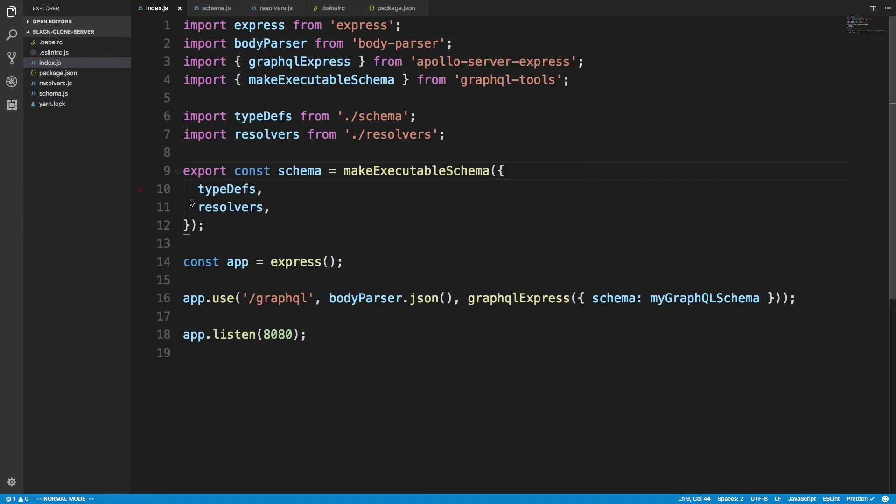
click(390, 116)
click(406, 135)
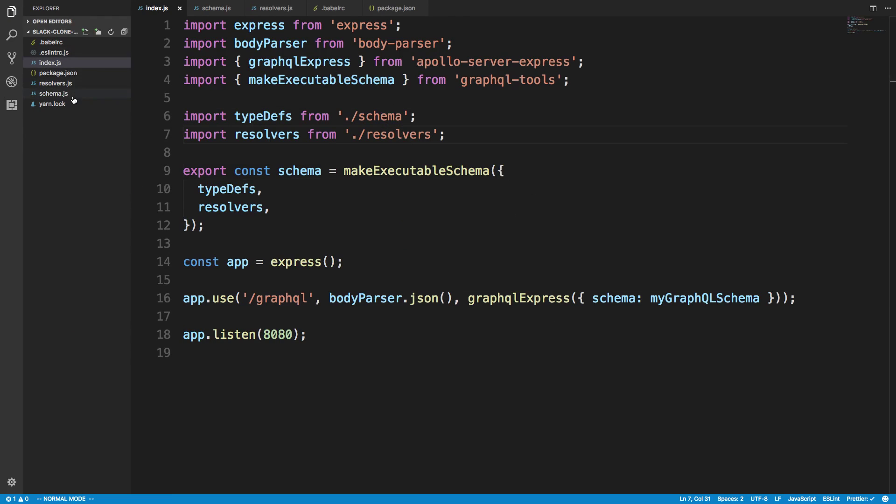
click(218, 10)
click(270, 9)
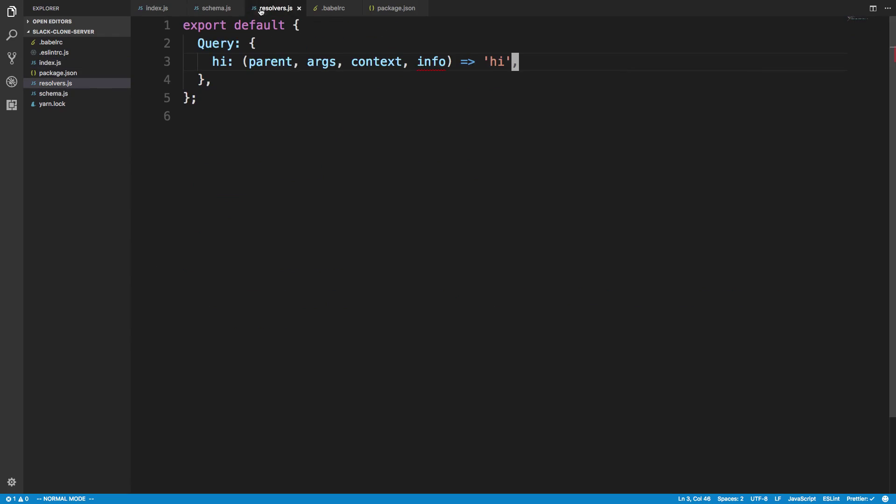
click(161, 10)
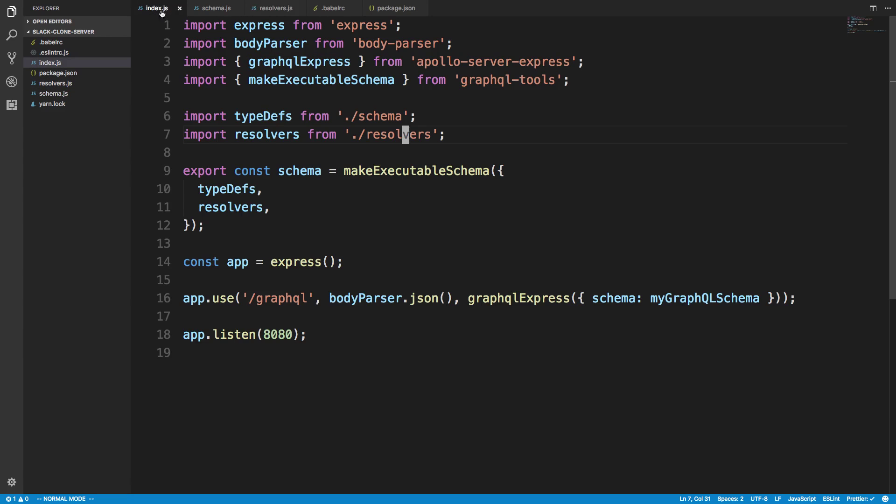
click(432, 171)
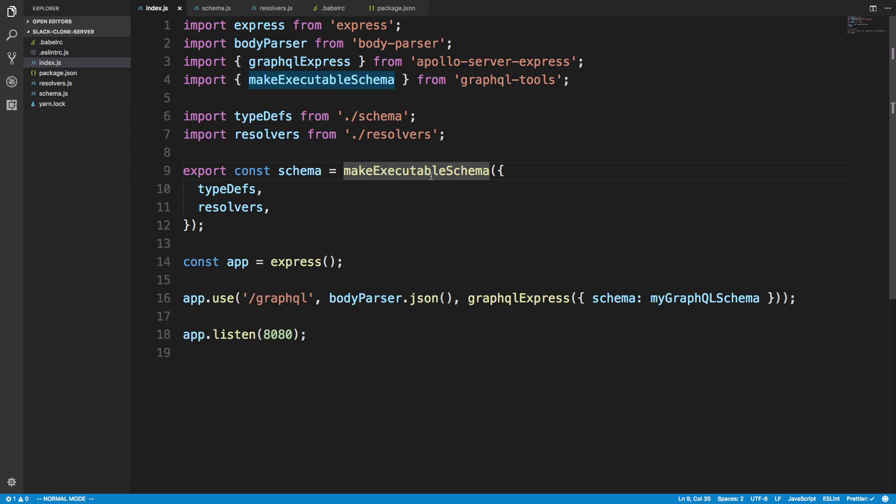
- Replace myGraphQLSchema with { schema } in the /graphql endpoint and save index.js
click(280, 300)
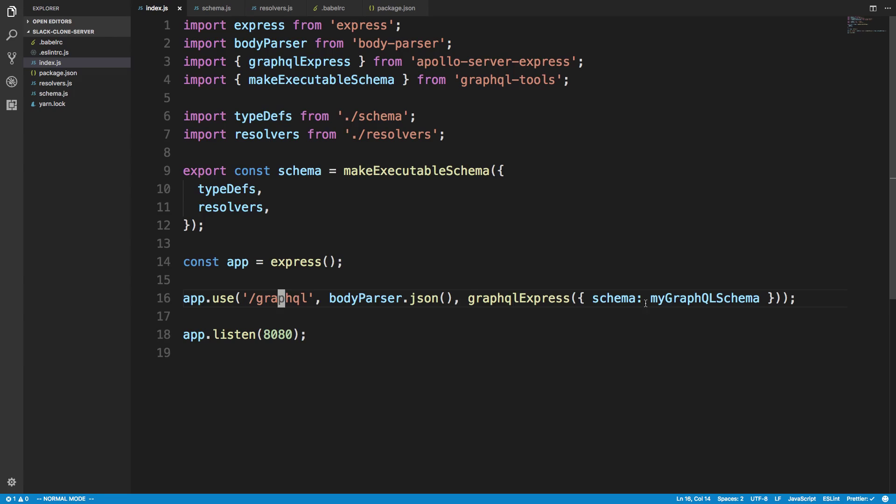
click(632, 299)
click(689, 300)
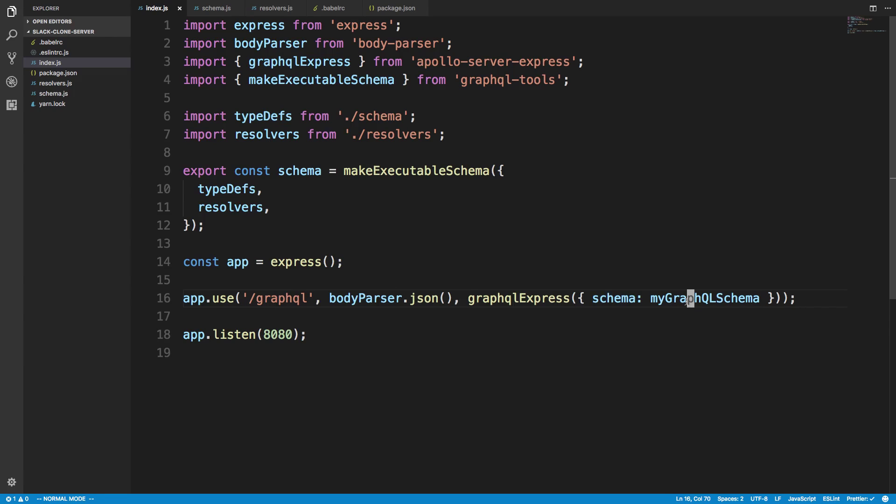
click(653, 299)
key(d)
key(w)
key(X)
key(X)
text(:w)
key(Return)
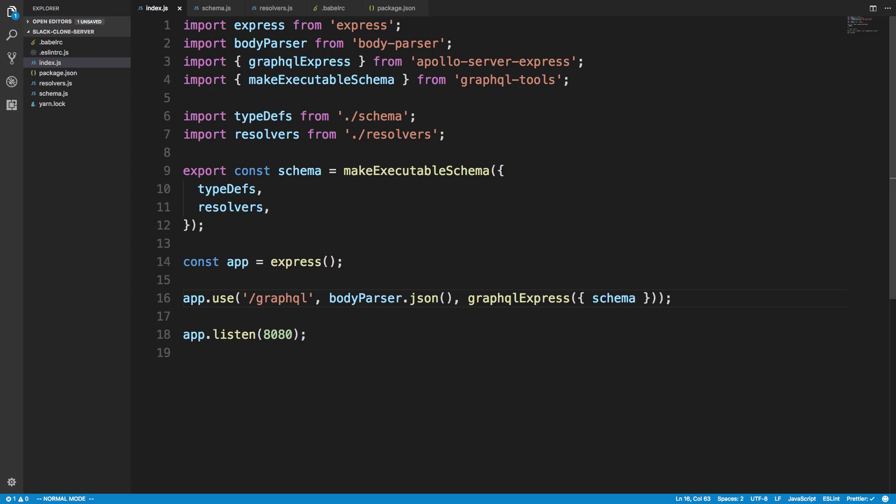
- Stop the server that crashed because port 8080 was in use
key(j)
key(super+Tab)
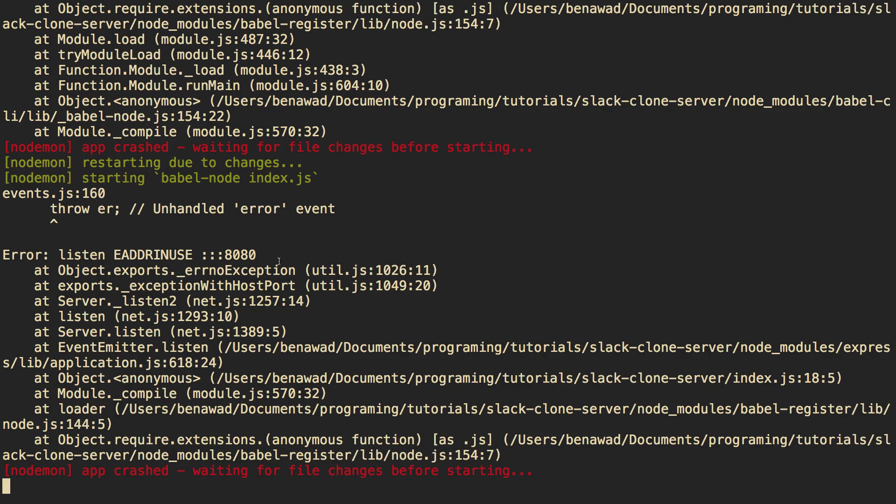
key(ctrl+c)
text(yarn start)
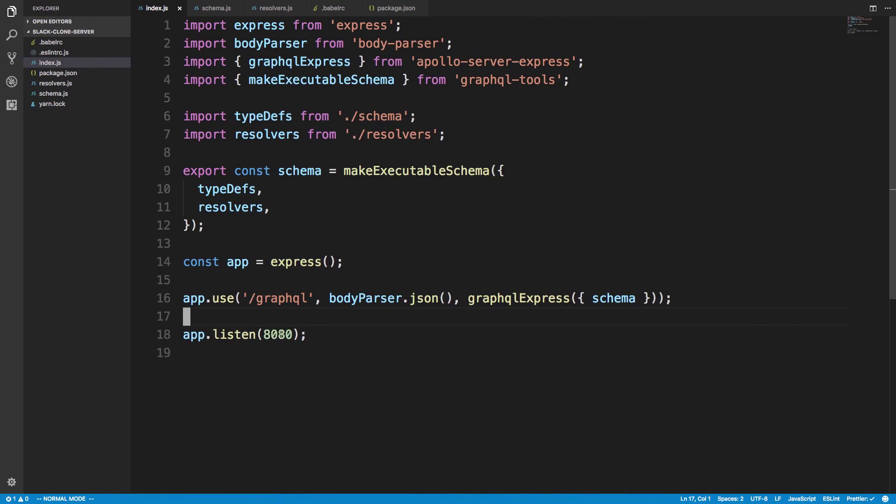
- Change the port to 8081, save, then restart the server and check its output
click(281, 334)
text(l)
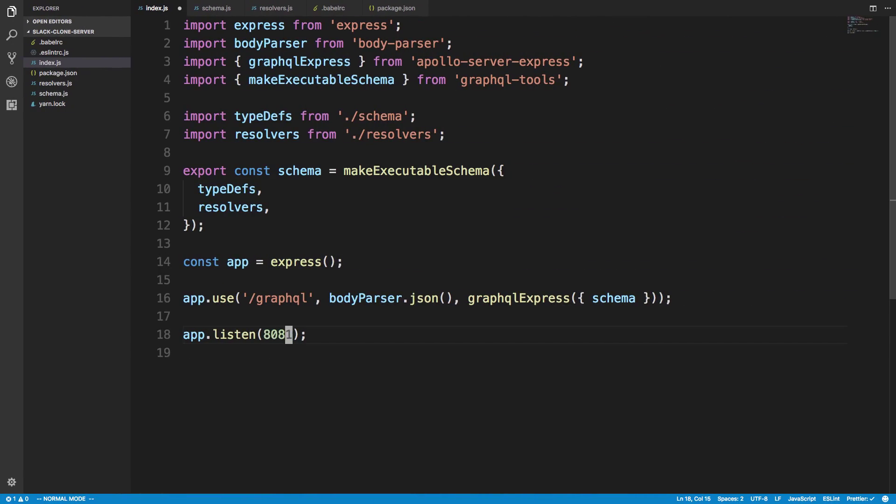
text(r1)
key(ctrl+s)
key(alt+Tab)
key(Return)
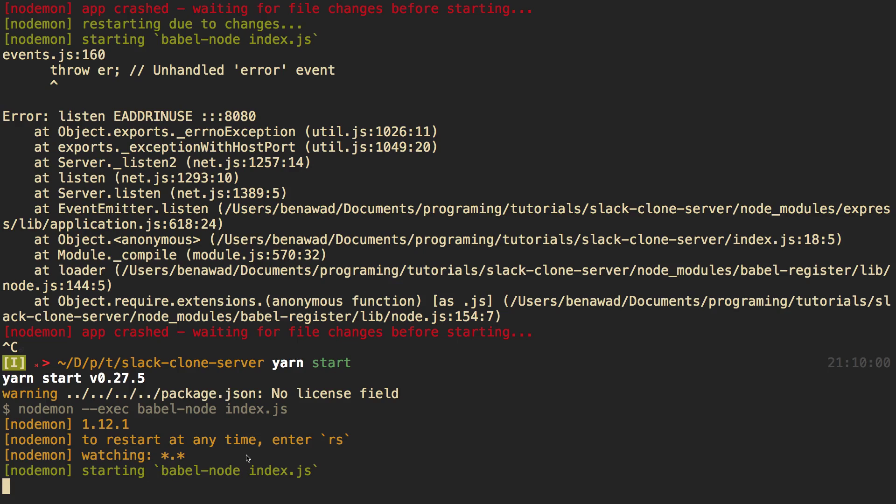
key(ctrl+Right)
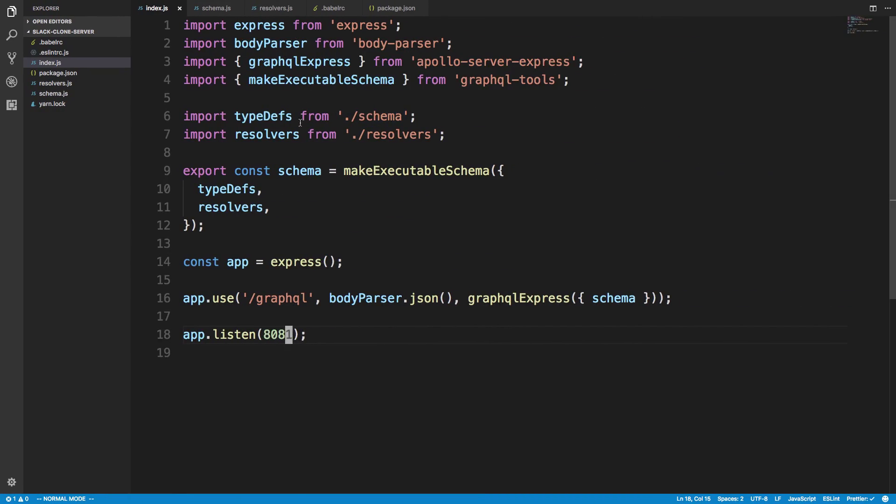
mouse_move(267, 134)
key(ctrl+Left)
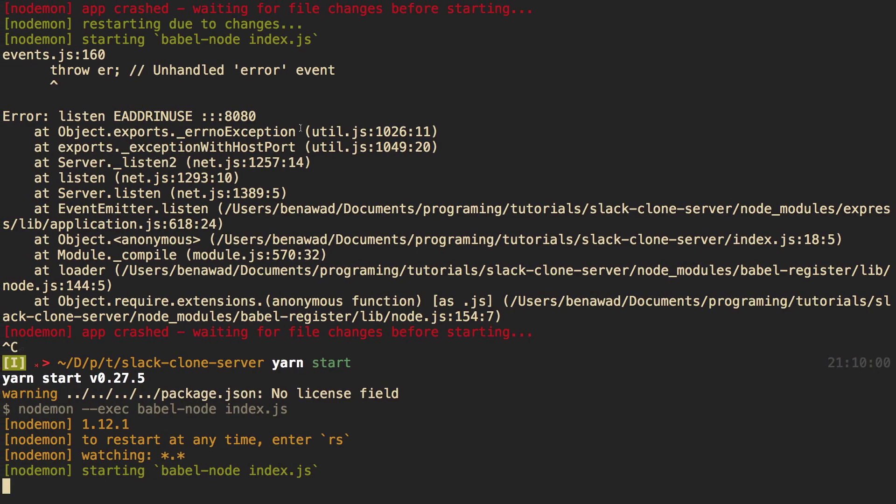
key(ctrl+Right)
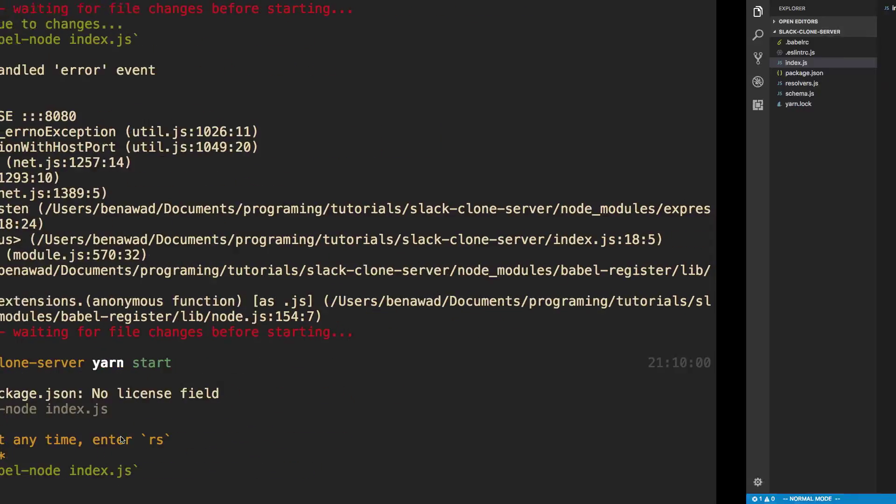
- Import graphiqlExpress alongside graphqlExpress
click(336, 62)
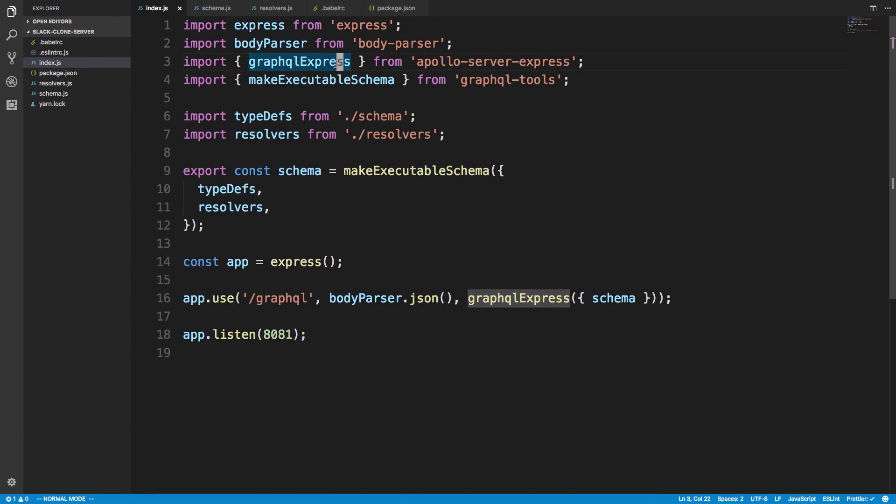
text(ea, gra)
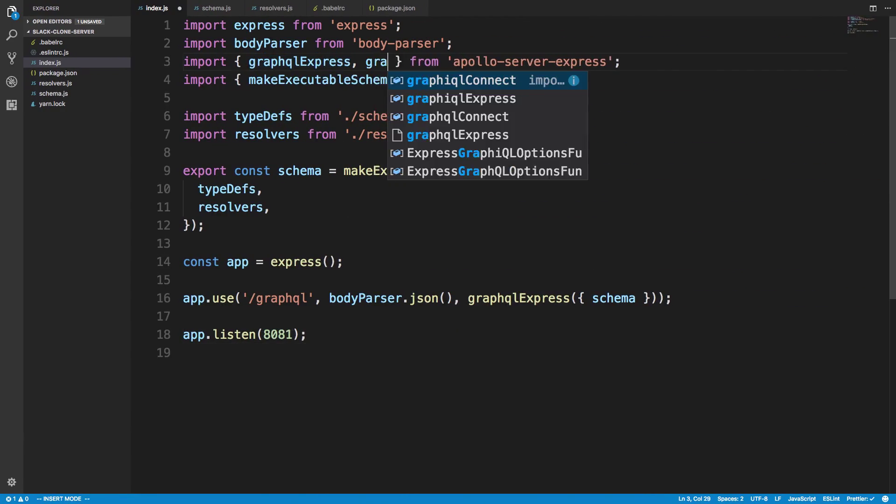
text(phq)
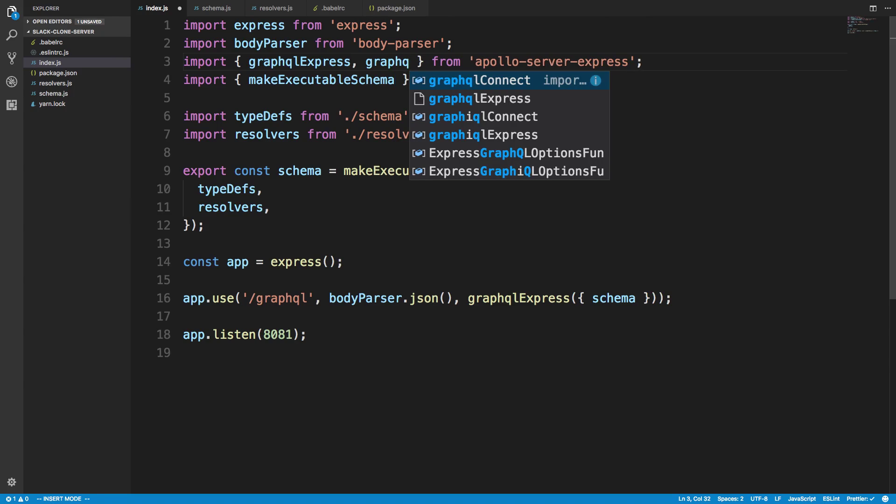
key(Down)
key(Down)
key(Down)
key(Return)
key(Escape)
- Duplicate the /graphql route line and change the copy's path to '/graphiql'
key(j)
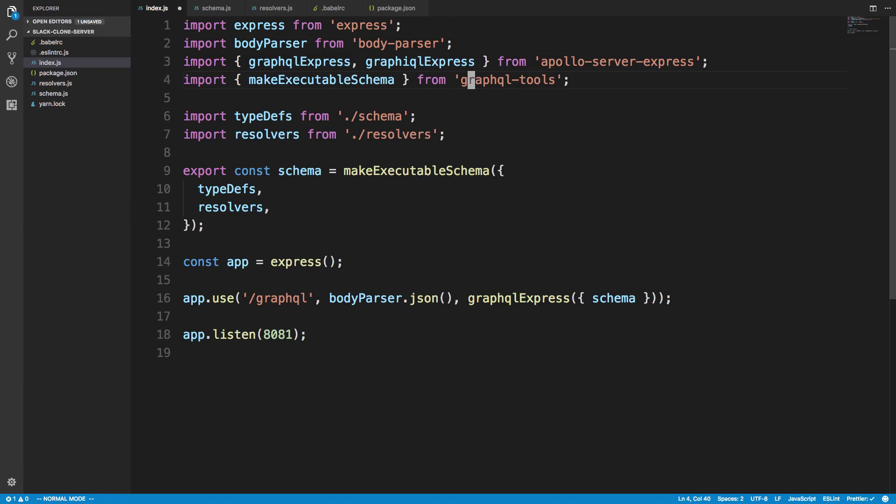
key(j)
key(j)
key(j)
key(})
key(})
key(})
key(j)
key(y)
key(y)
text(p)
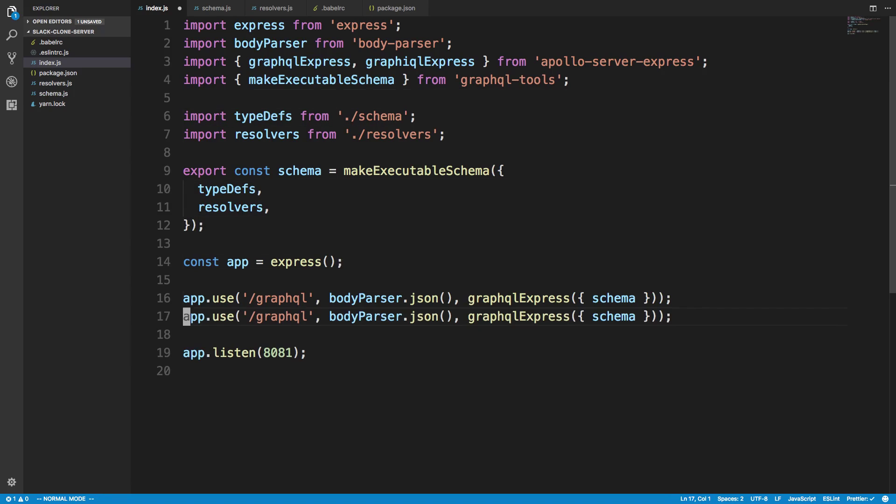
text(Ojkjw)
key(w)
key(w)
key(w)
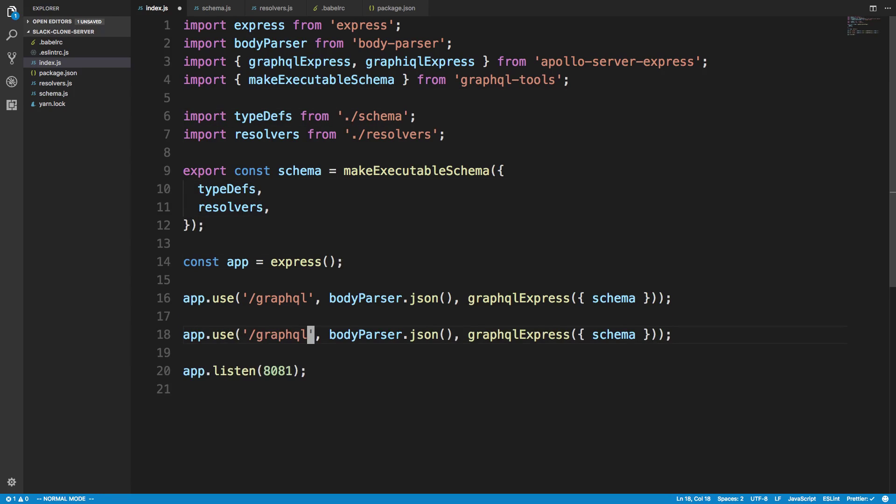
key(h)
key(h)
text(ii)
key(Escape)
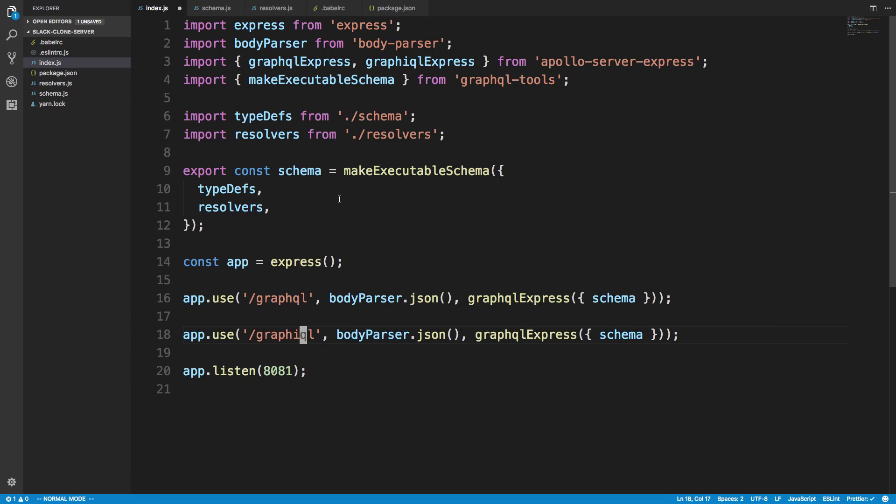
- Remove bodyParser.json() from the copied /graphiql route
click(353, 335)
key(w)
key(b)
key(b)
key(w)
key(d)
key(w)
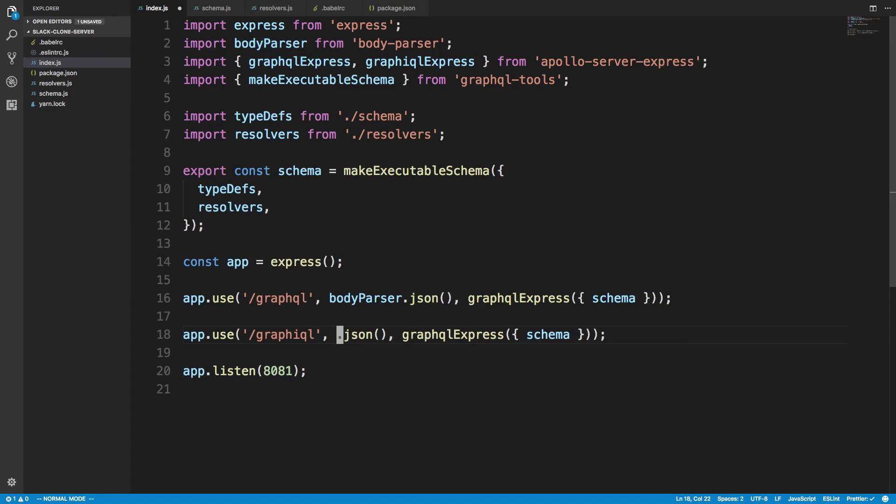
key(d)
key(w)
key(d)
key(w)
key(d)
text(ww)
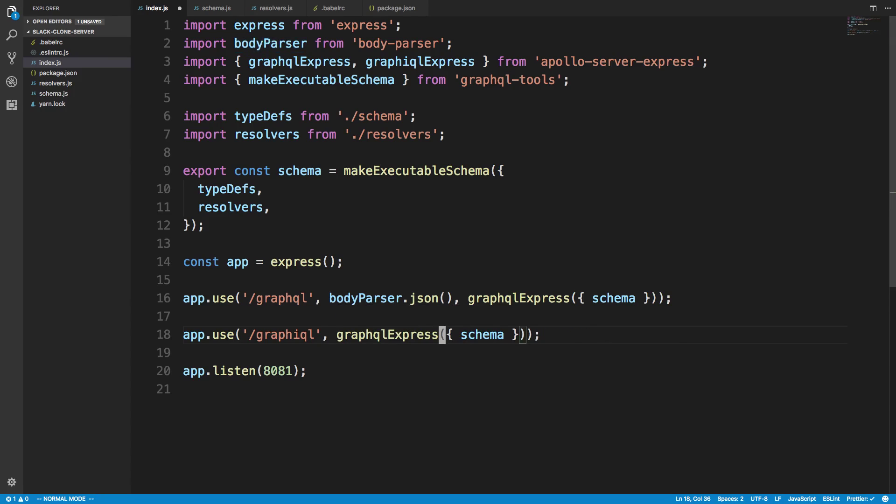
text(cbgraph)
- Use graphiqlExpress with endpointURL '/graphql' as the /graphiql handler and save
key(Return)
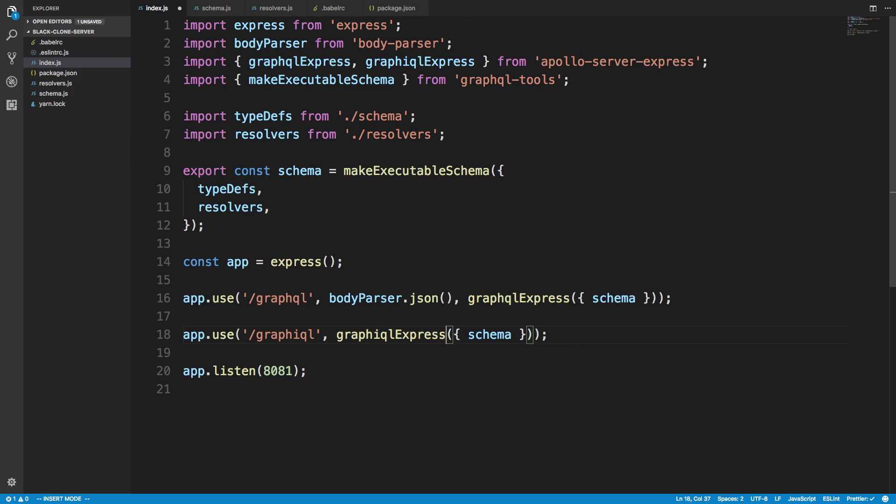
key(Escape)
text(wcwend)
key(Return)
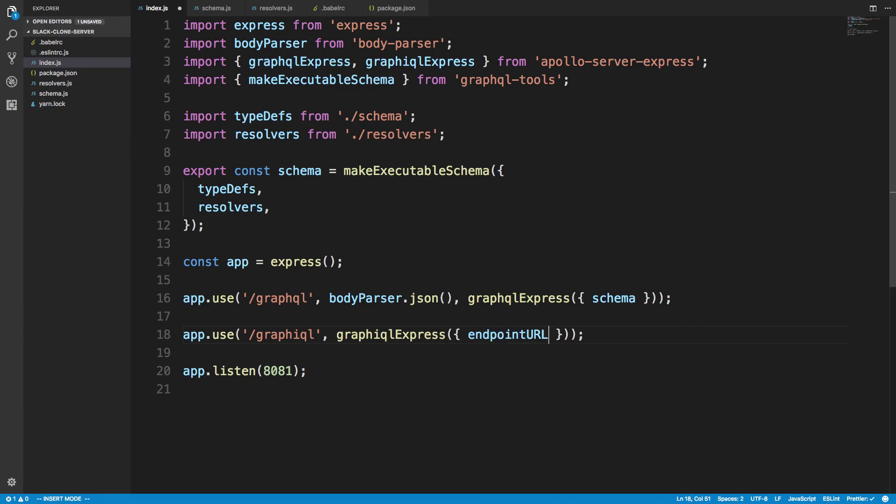
text(: '/graph)
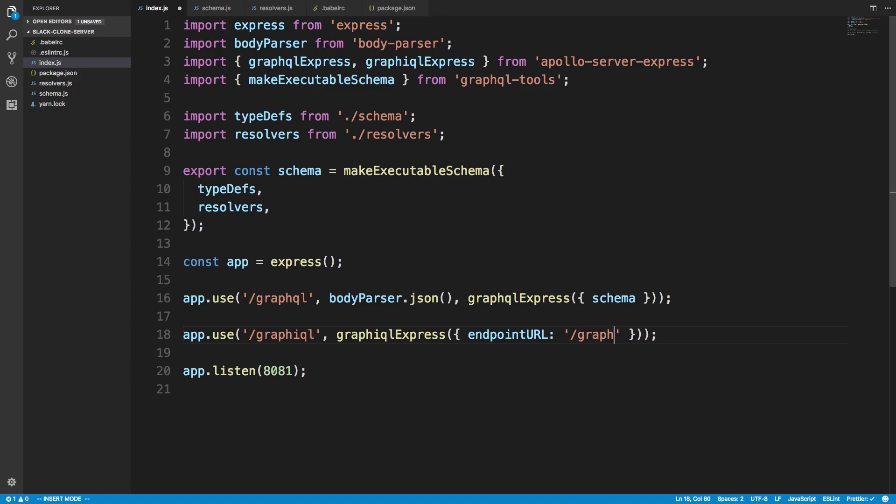
text(ql)
key(Escape)
key(ctrl+s)
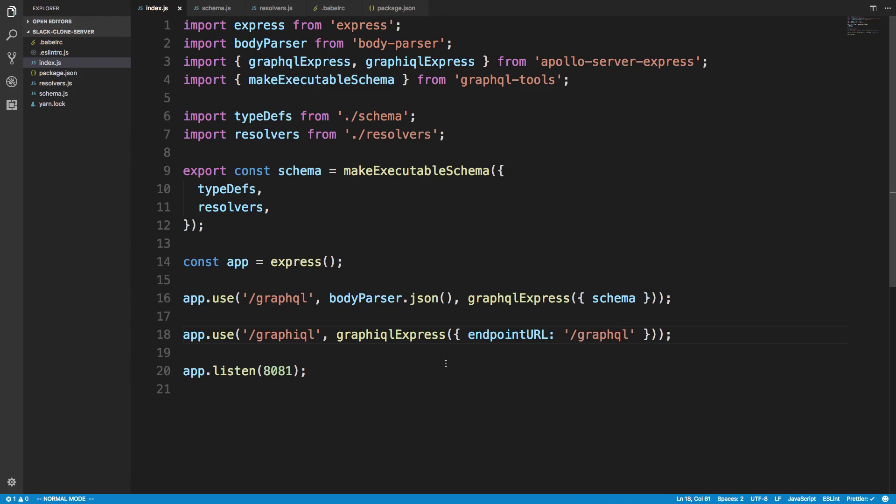
click(280, 336)
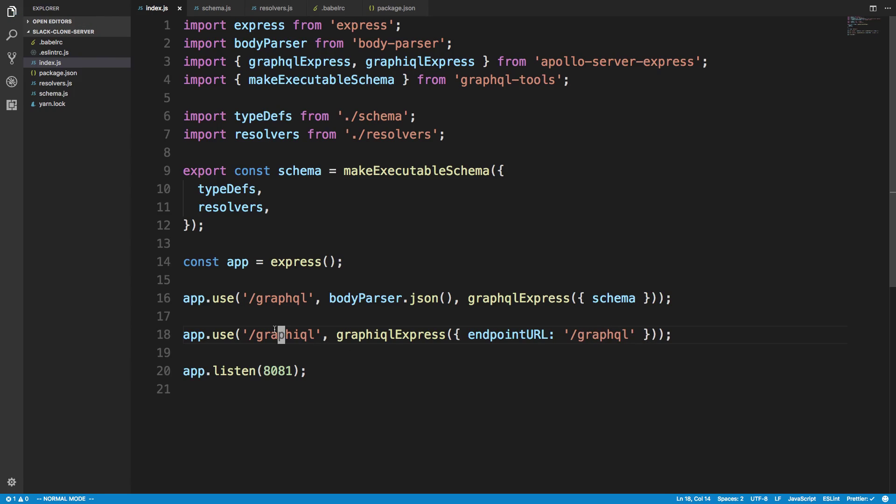
click(600, 337)
- Add const graphqlEndpoint = '/graphql' above the routes
click(294, 293)
click(287, 280)
key(k)
key(o)
key(Return)
text(c)
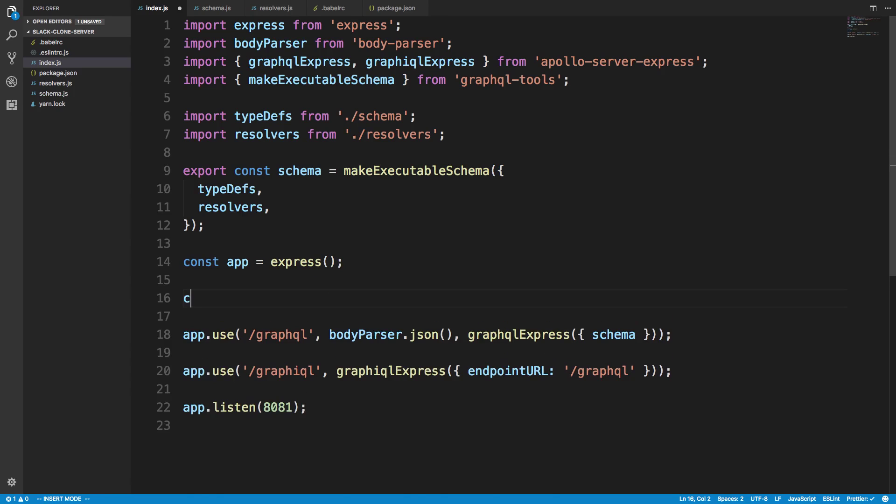
text(onst graphq)
key(BackSpace)
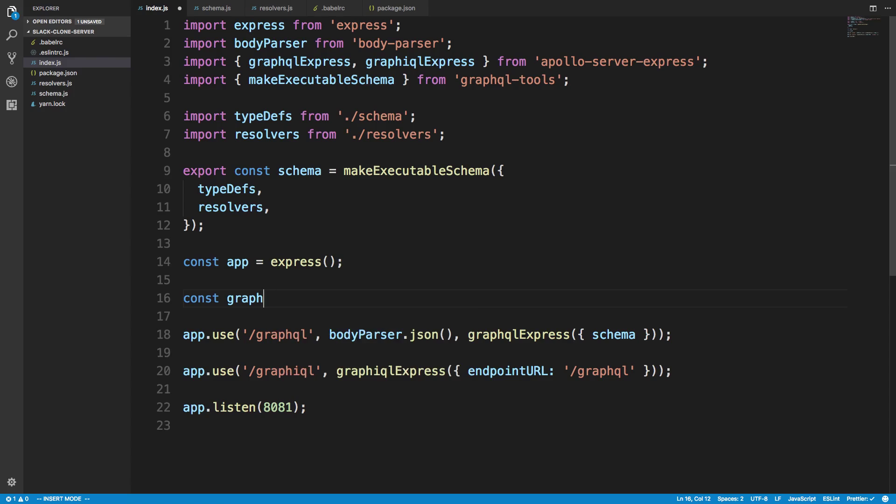
text(qlENdpo)
key(BackSpace)
key(BackSpace)
key(BackSpace)
key(BackSpace)
text(ndp)
text(oint = 'gra)
key(BackSpace)
key(BackSpace)
key(BackSpace)
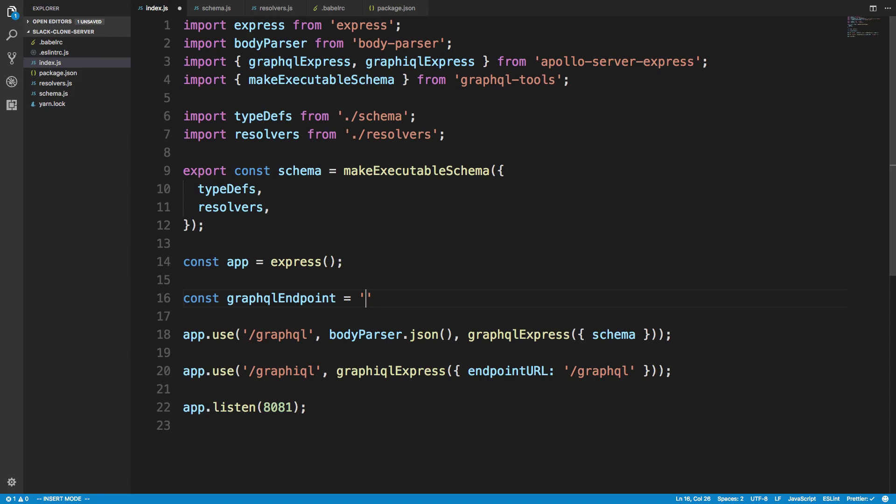
text(/graphql';)
key(Escape)
- Use graphqlEndpoint as the path of the /graphql route
key(j)
key(j)
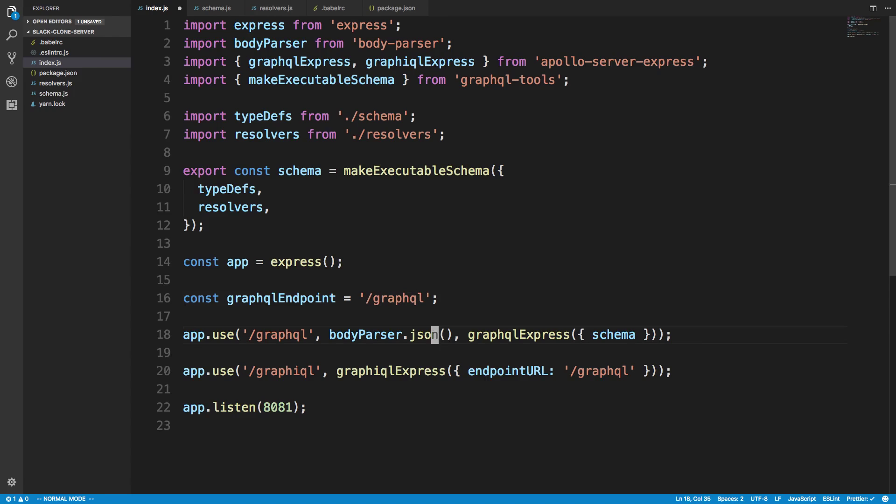
key(0)
key(w)
key(w)
key(w)
key(l)
key(c)
key(t)
key(comma)
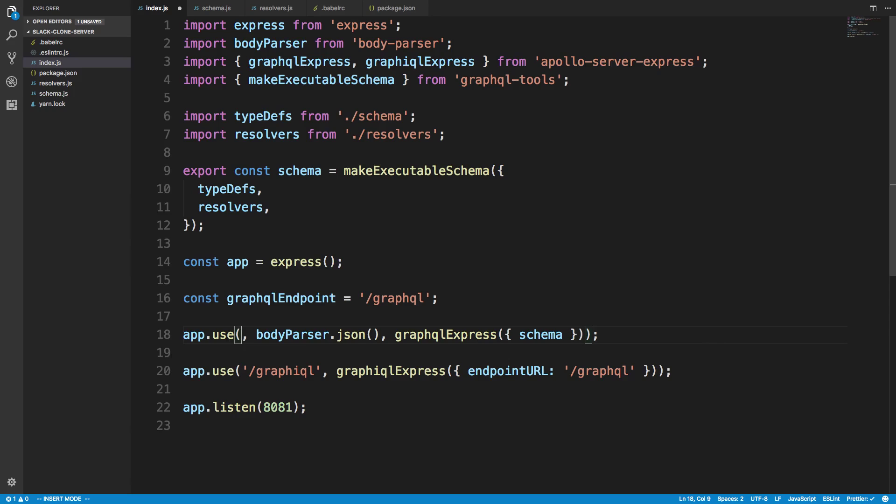
text(graphq)
key(Return)
key(Escape)
- Set GraphiQL's endpointURL to graphqlEndpoint and save index.js
key(j)
key(j)
key(w)
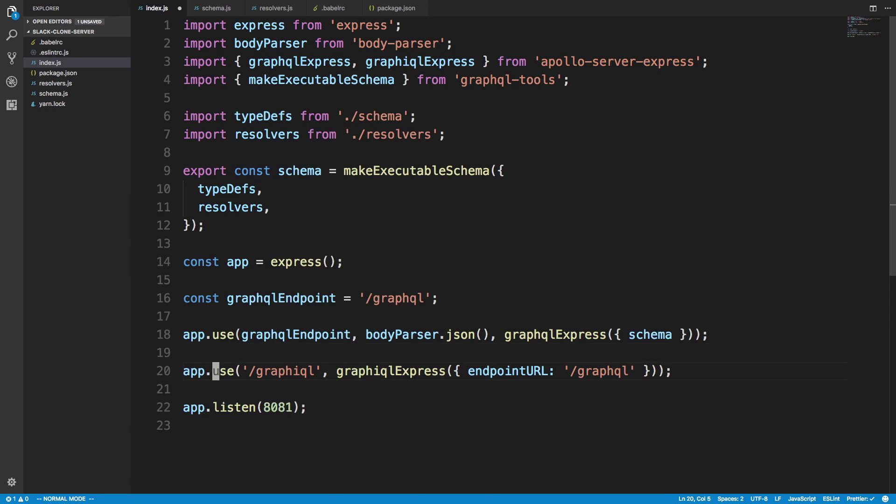
key(w)
key(W)
key(E)
key(E)
key(w)
key(w)
key(b)
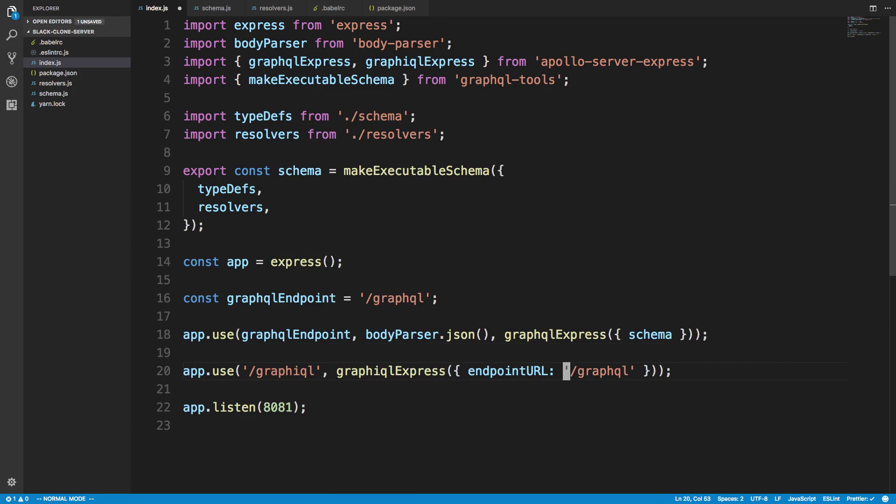
key(c)
key(i)
key(apostrophe)
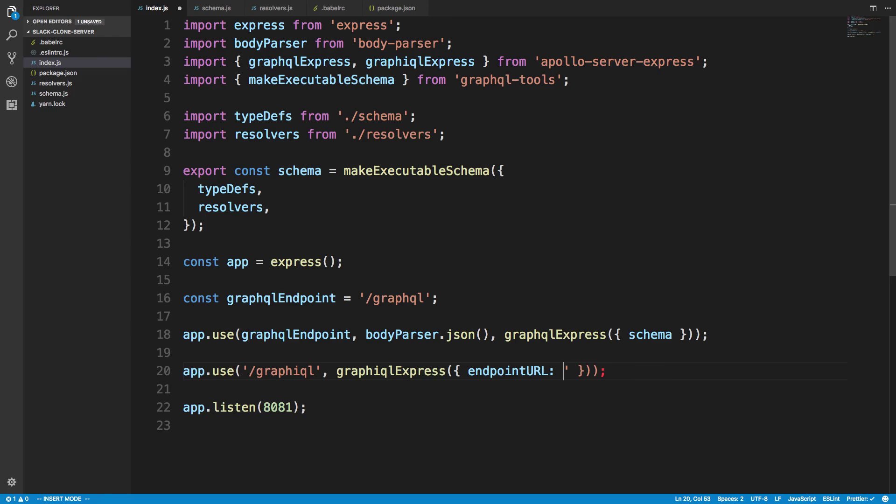
key(Escape)
key(x)
key(x)
text(iql', graphiq)
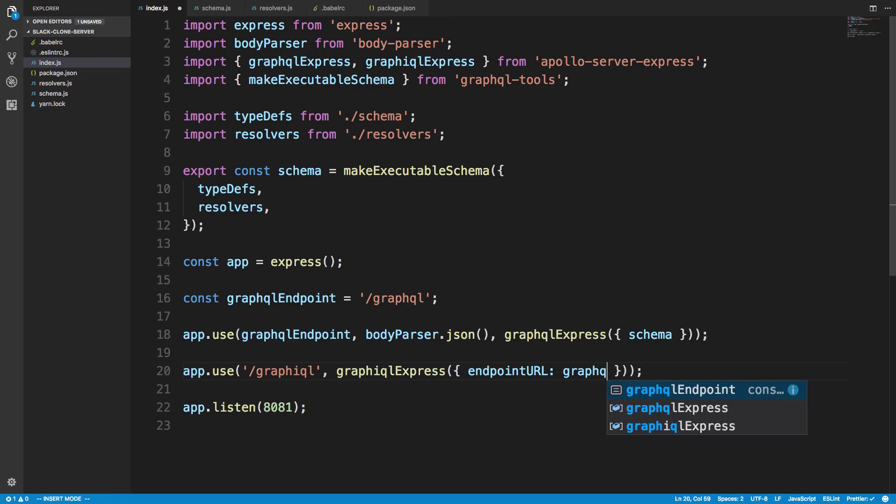
key(Return)
key(Escape)
key(ctrl+s)
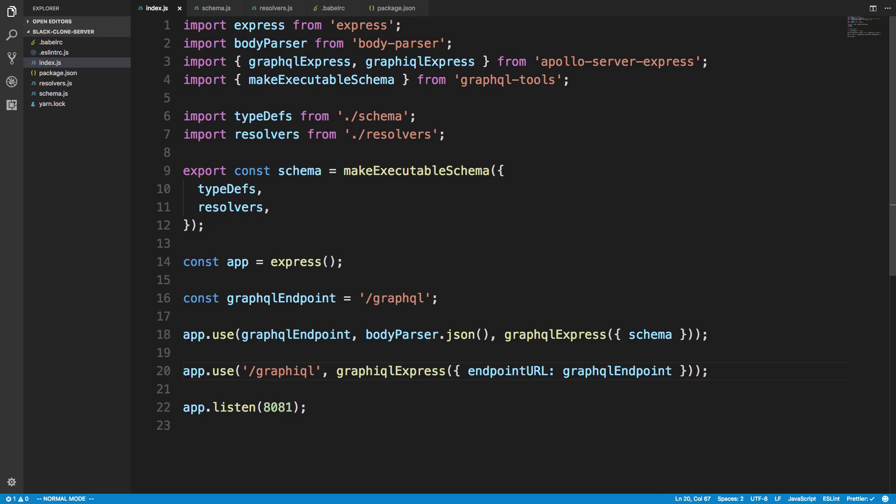
- Open localhost:8081/graphiql in a new browser tab
key(super+Tab)
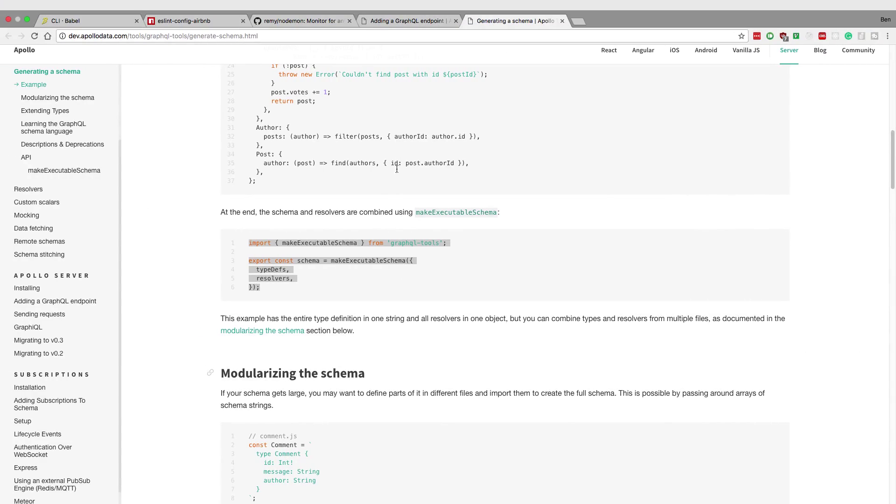
key(super+t)
text(localhost:3000)
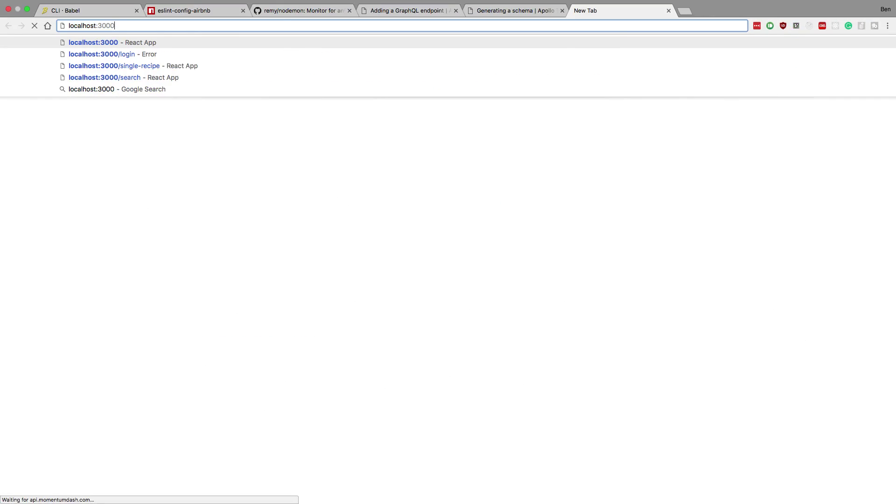
key(BackSpace)
key(BackSpace)
key(BackSpace)
text(:8080)
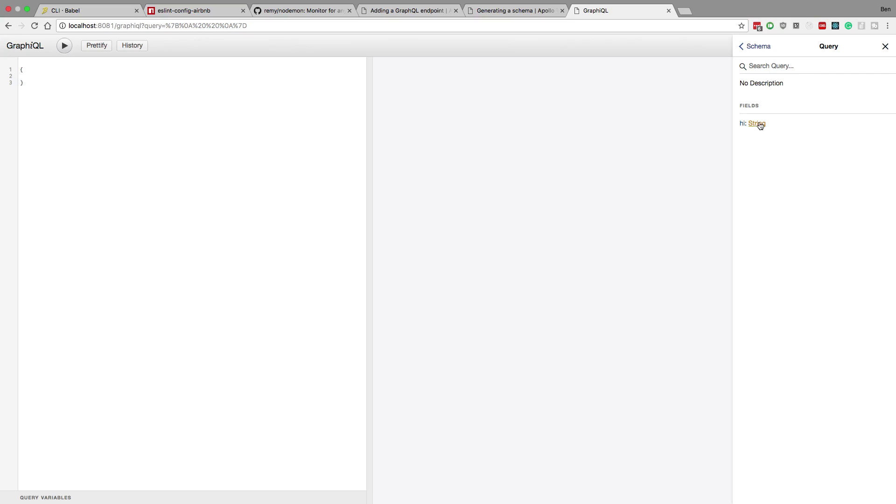
- Run the { hi } query and confirm it returns hi: "hi"
click(85, 75)
text(hi)
click(63, 45)
drag(408, 83, 383, 88)
click(449, 146)
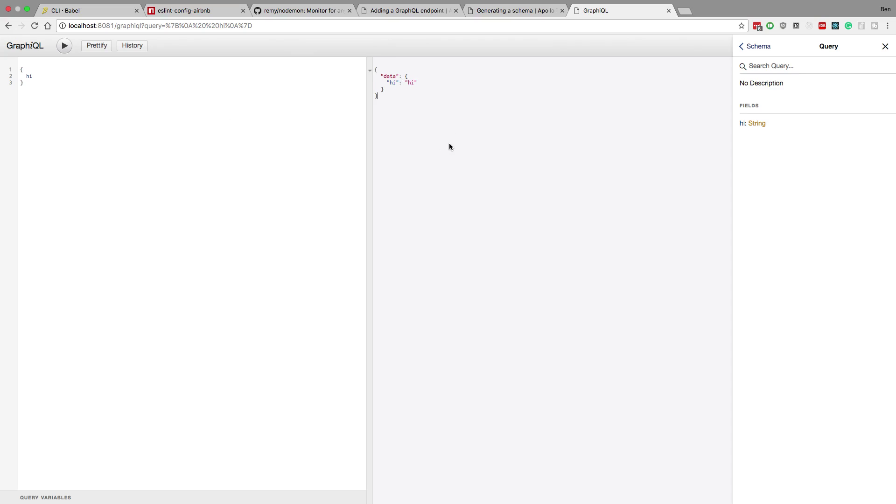